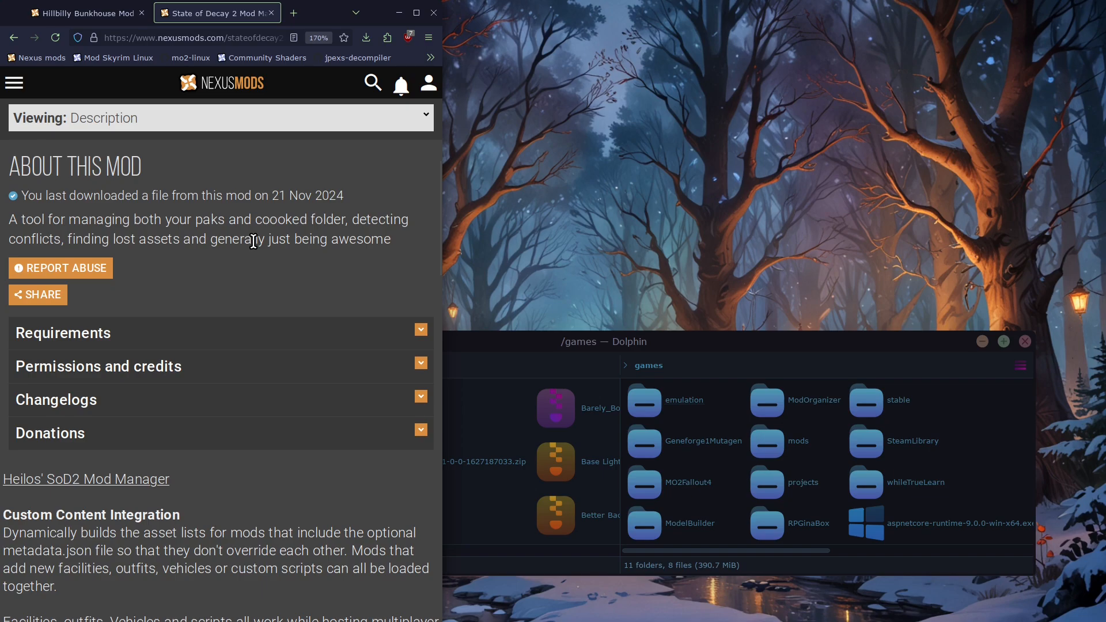
# Review the State of Decay 2 Mod Manager page, including its details and the Requirements section
pyautogui.scroll(5, 262, 271)
pyautogui.scroll(2, 317, 346)
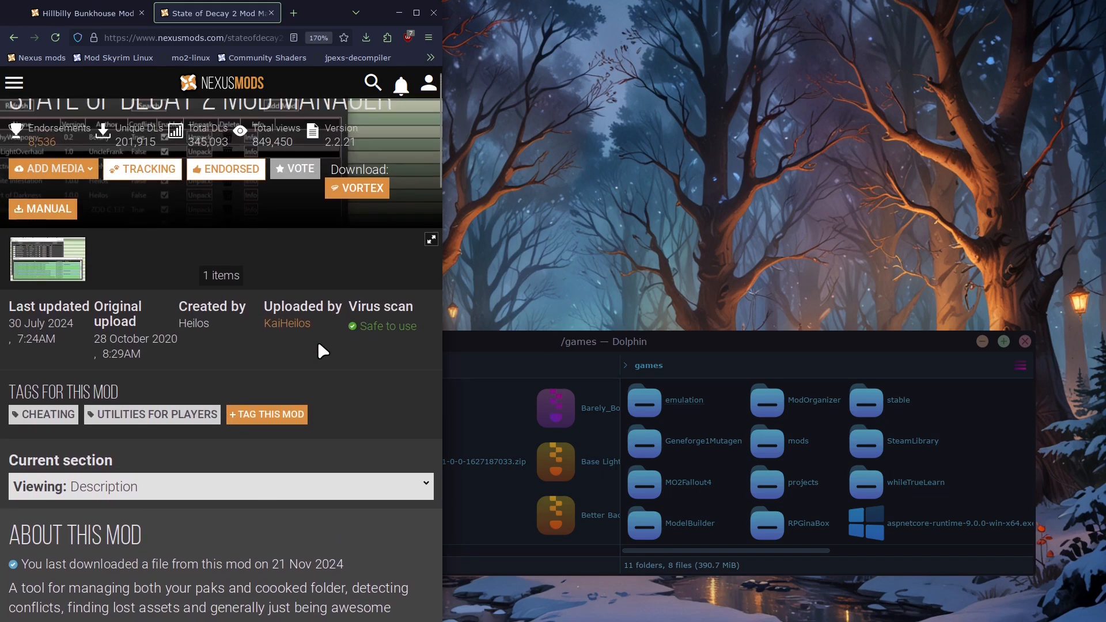
pyautogui.scroll(-3, 317, 346)
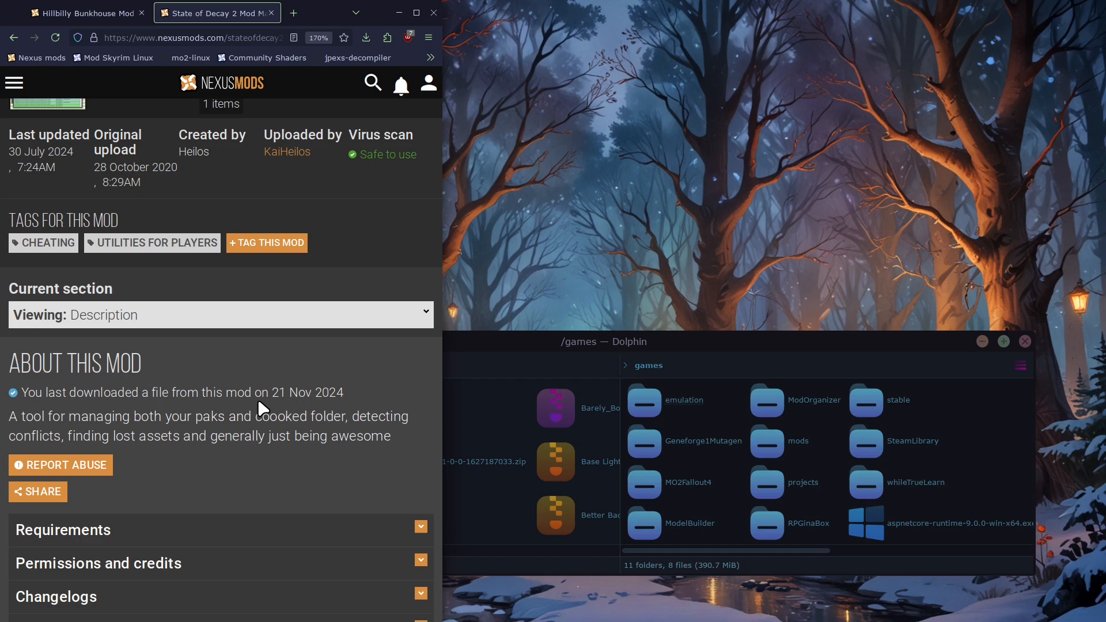
pyautogui.scroll(-3, 258, 409)
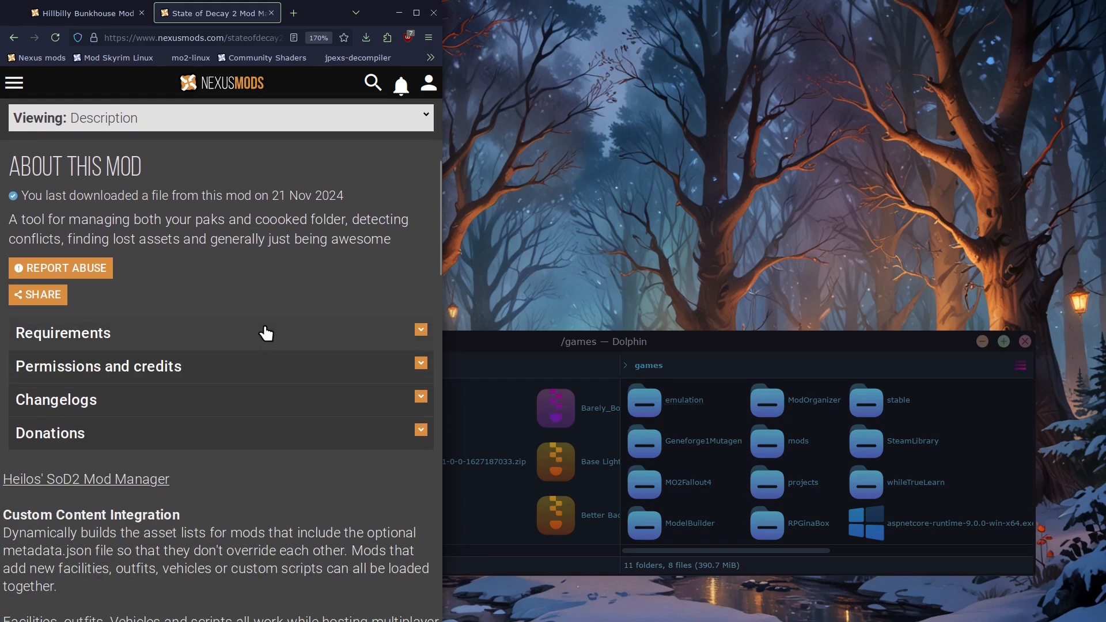
pyautogui.click(265, 332)
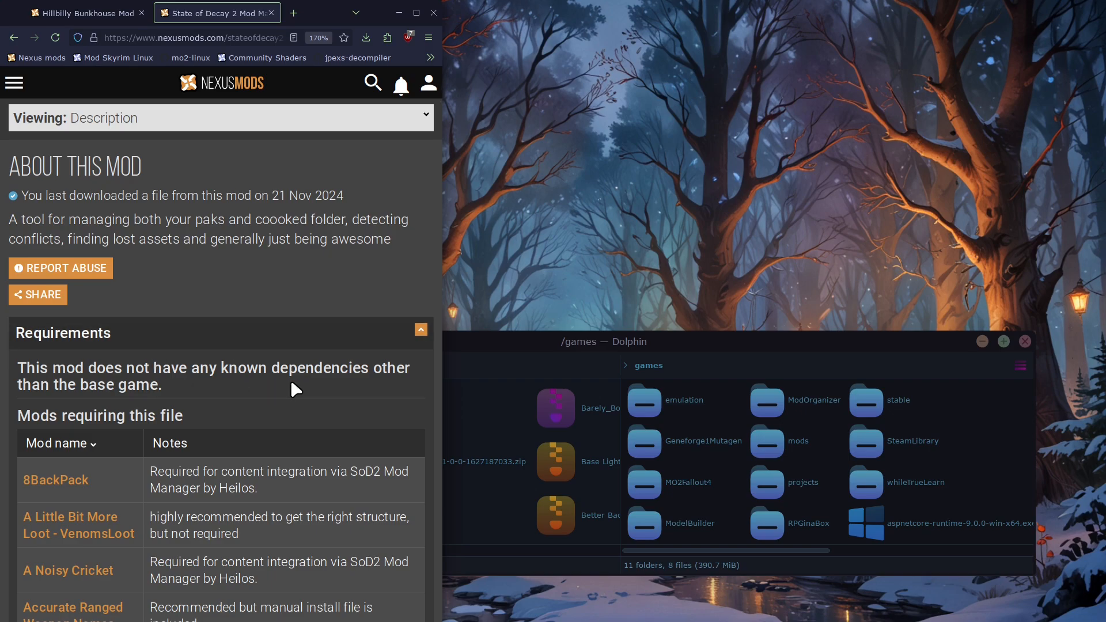
pyautogui.click(241, 333)
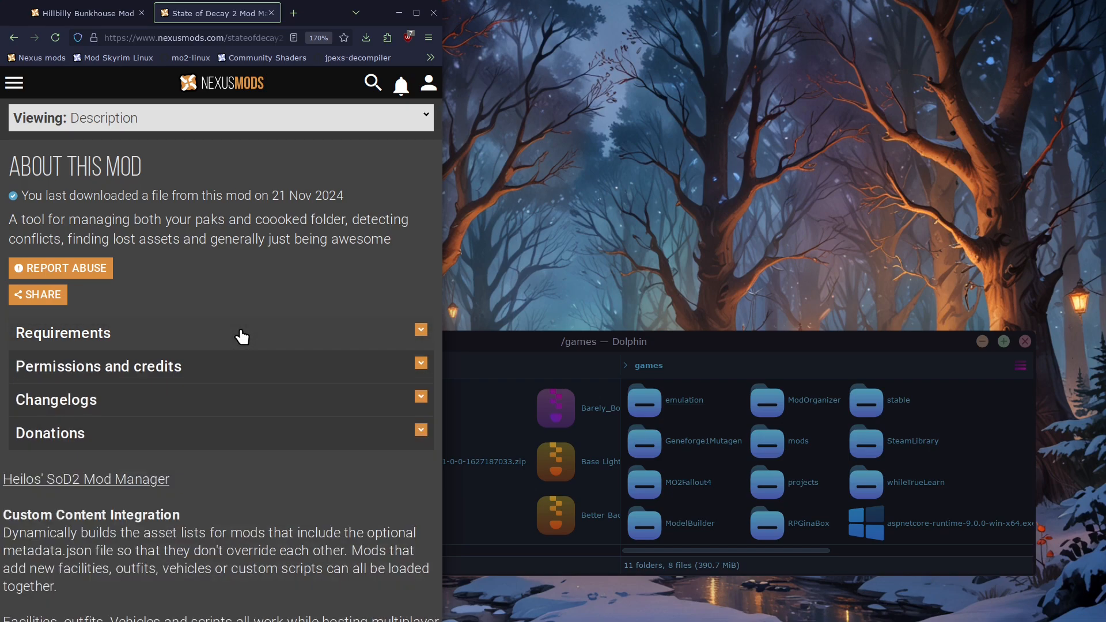
# Switch to Dolphin and open the game's install folder, /games/SteamLibrary/steamapps/common/StateOfDecay2
pyautogui.click(517, 340)
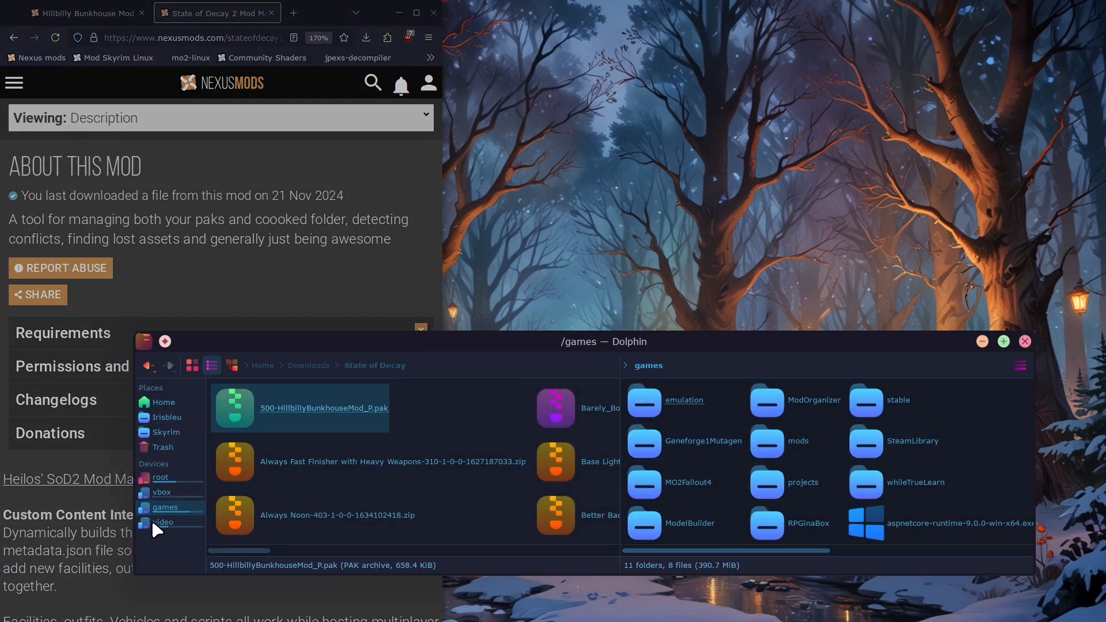
pyautogui.click(914, 437)
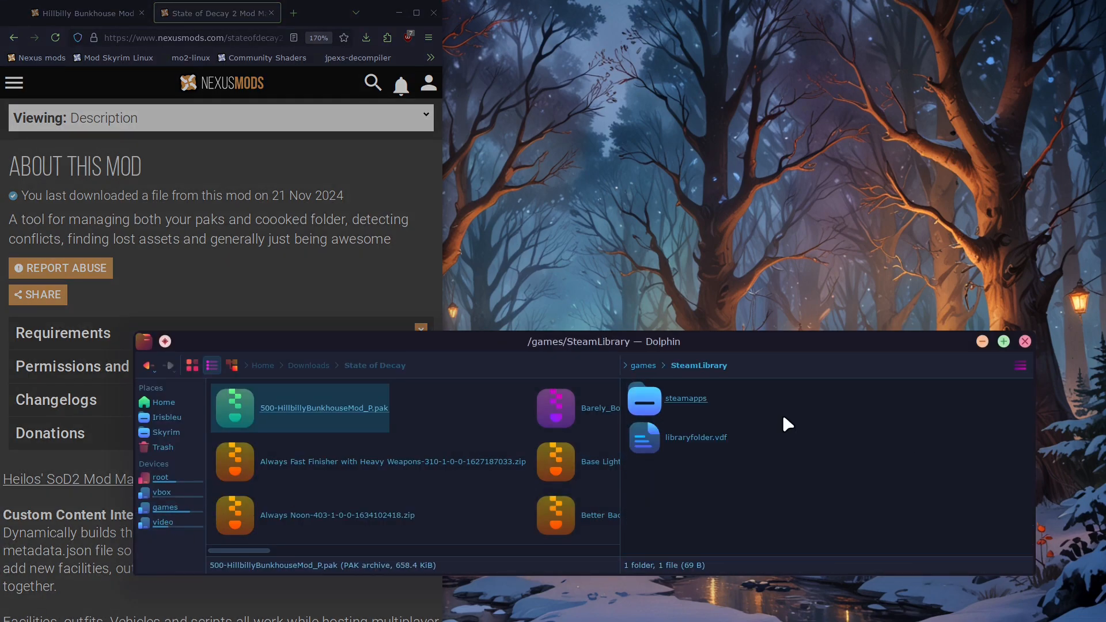
pyautogui.click(671, 399)
pyautogui.click(675, 402)
pyautogui.hscroll(5, 864, 472)
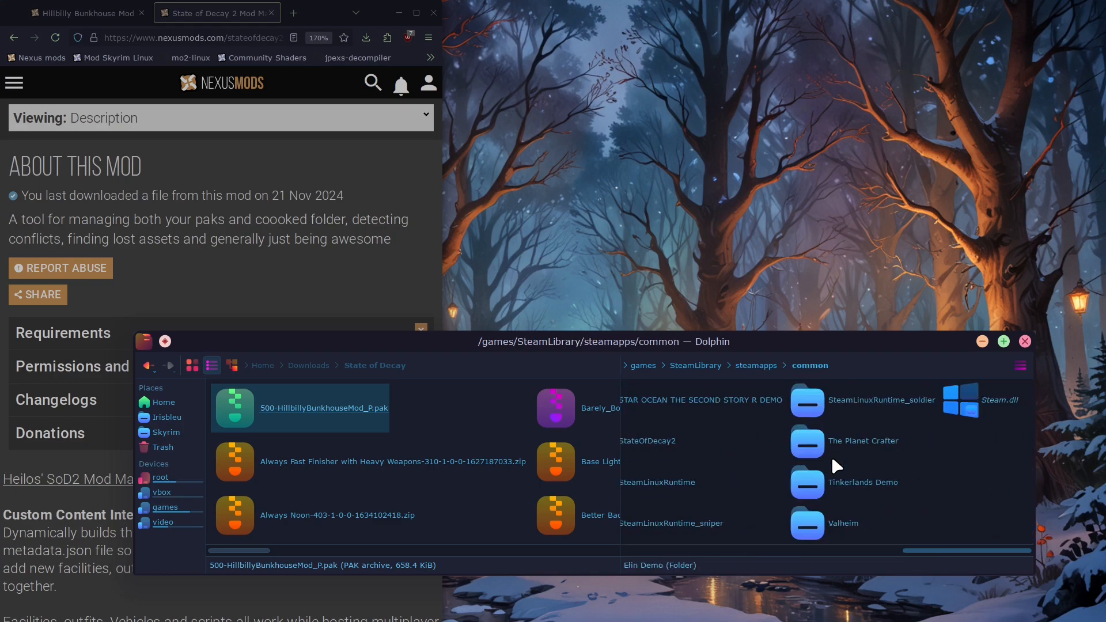
pyautogui.click(659, 440)
pyautogui.hscroll(3, 801, 438)
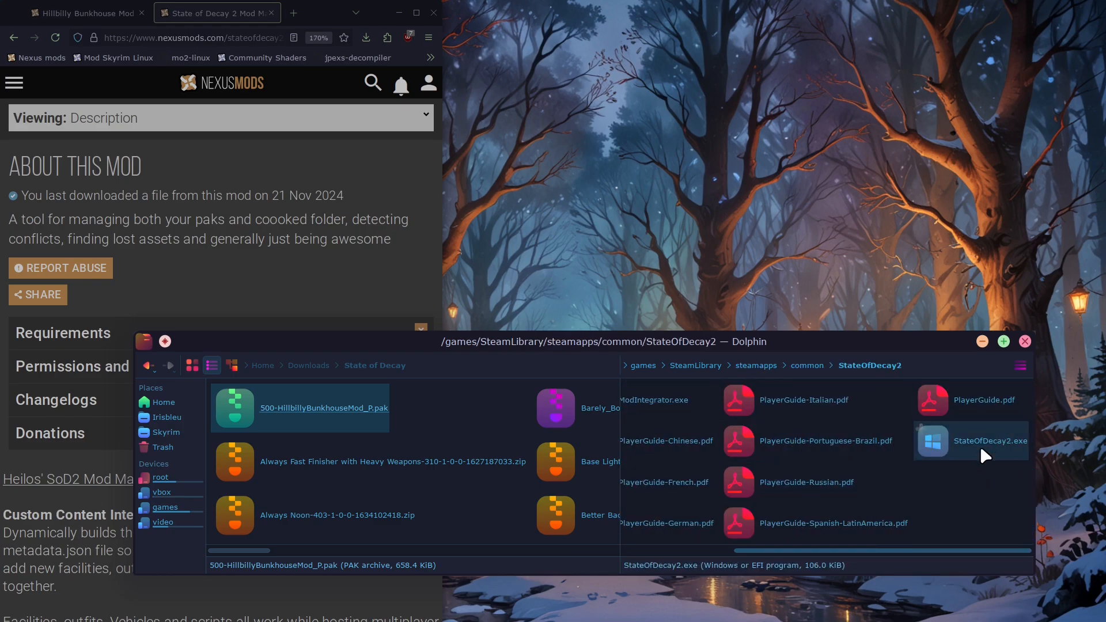
# Run ModIntegrator.exe with Protontricks Launcher, using the State of Decay 2 Wine prefix
pyautogui.hscroll(-3, 983, 455)
pyautogui.rightClick(795, 411)
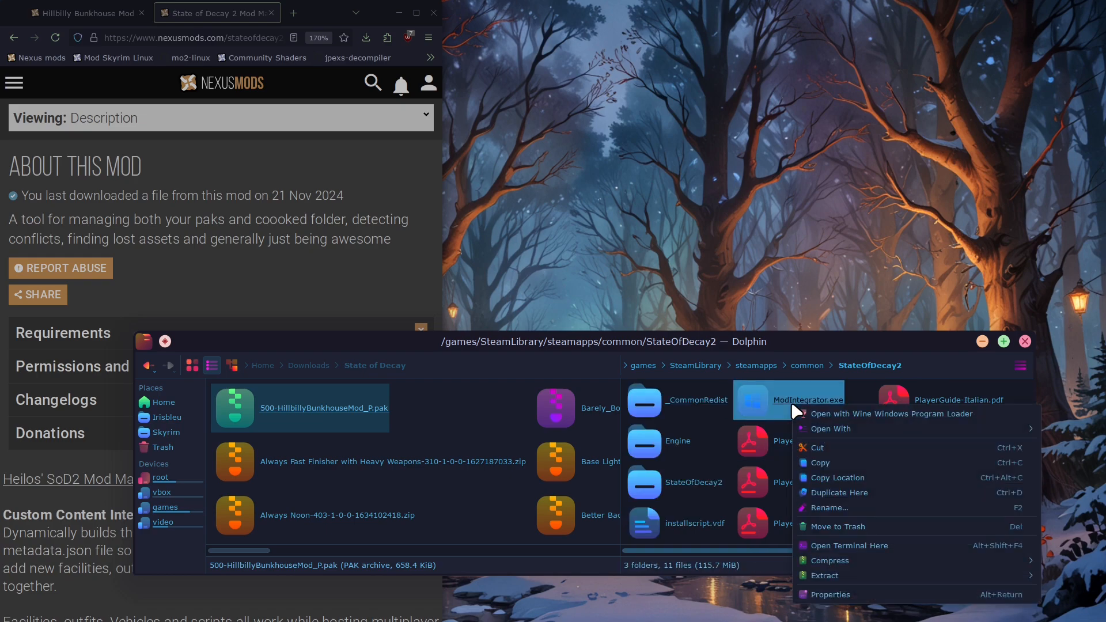
pyautogui.moveTo(846, 430)
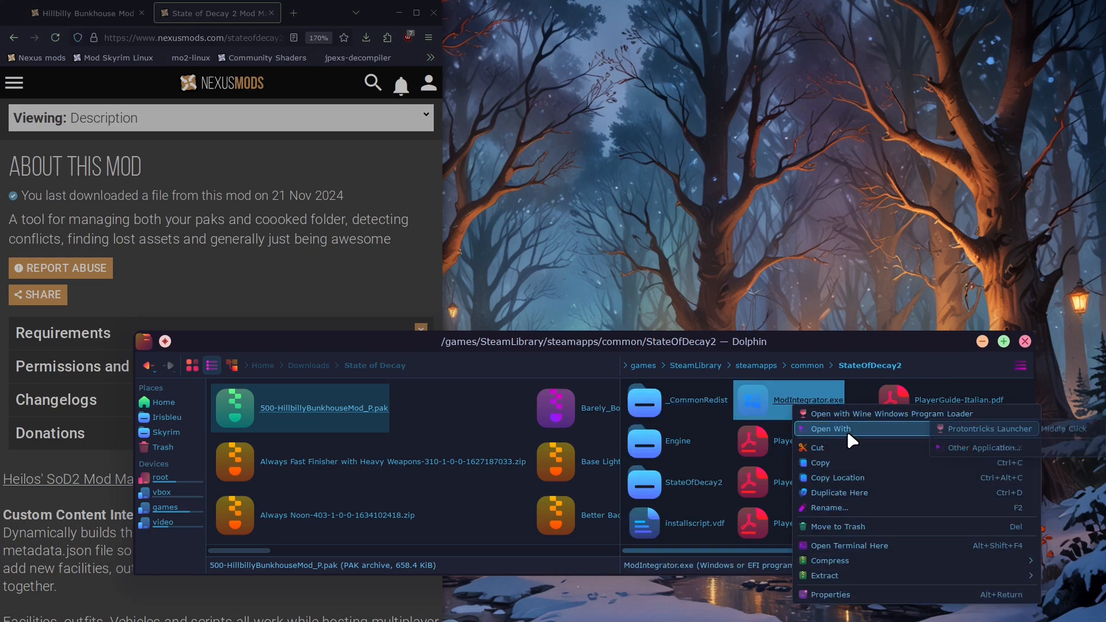
pyautogui.click(978, 431)
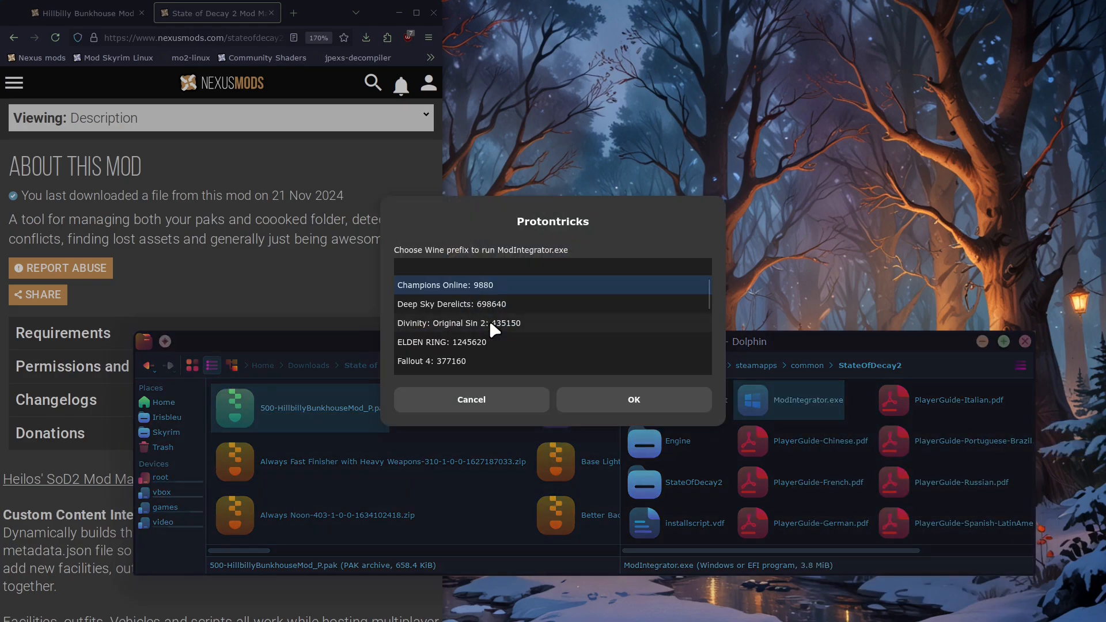
pyautogui.scroll(-5, 490, 324)
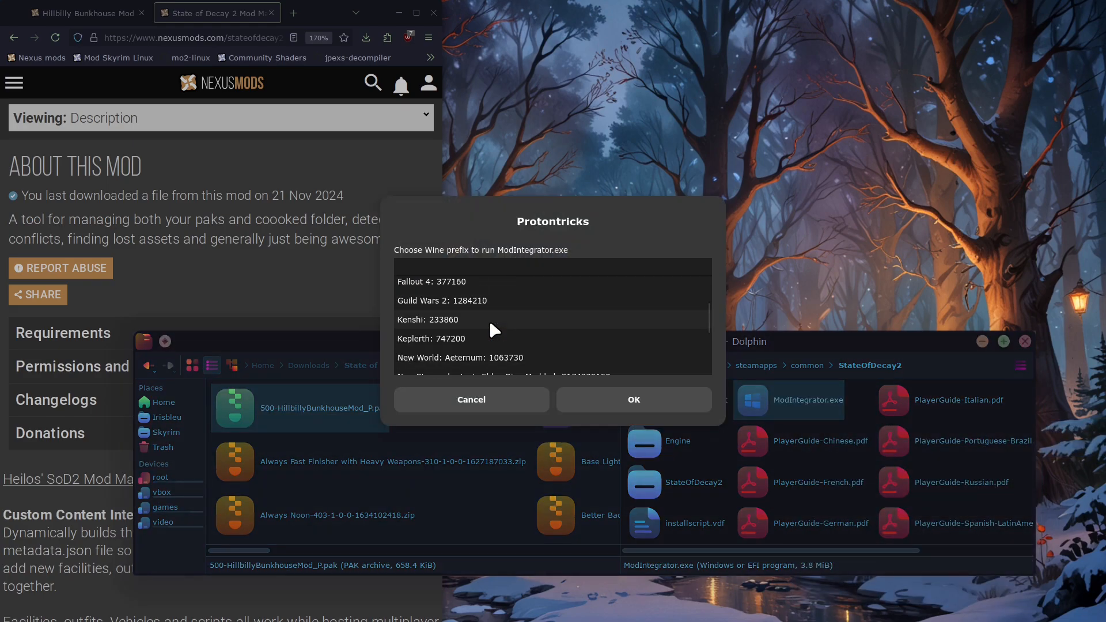
pyautogui.scroll(-3, 492, 329)
pyautogui.click(499, 335)
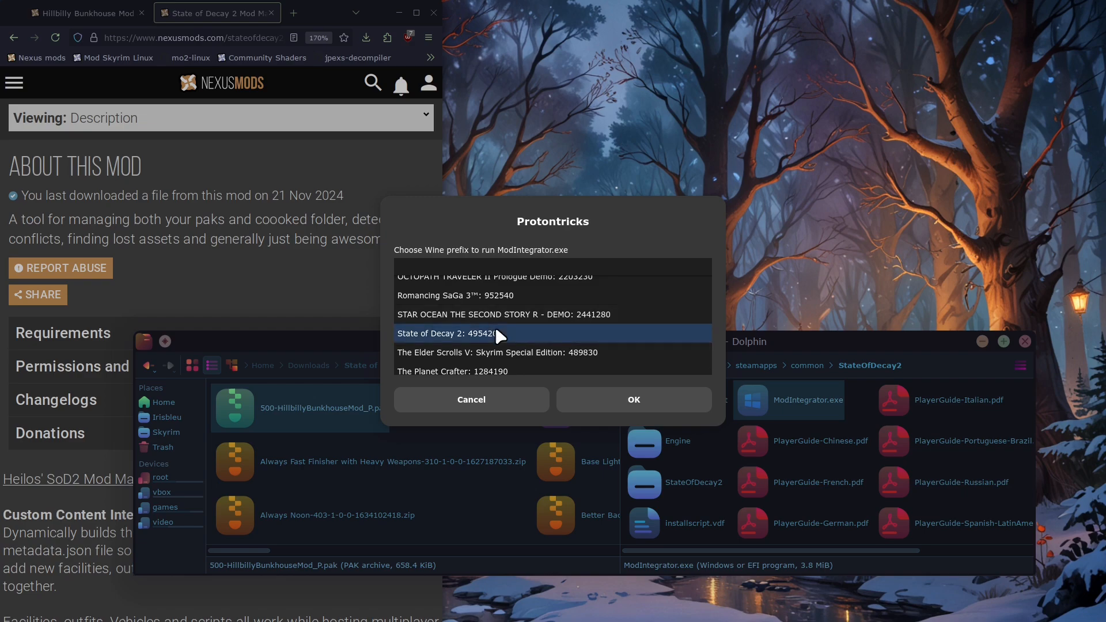
pyautogui.click(631, 404)
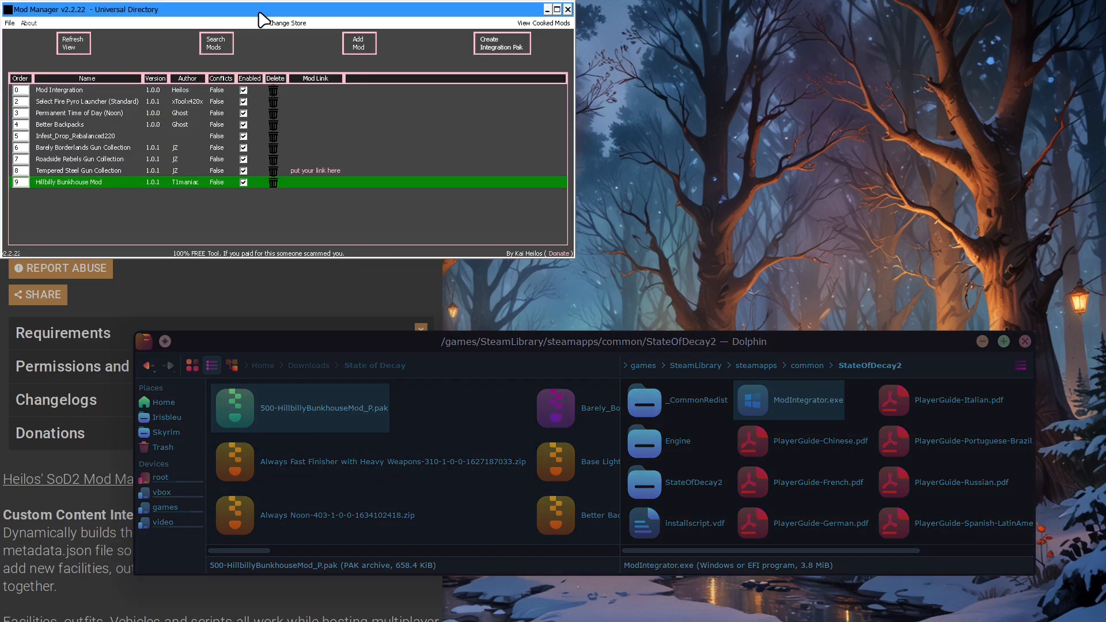
# Move the Mod Manager window clear of the browser and select the Mod Intergration entry in its mod list
pyautogui.moveTo(264, 13); pyautogui.dragTo(826, 10)
pyautogui.click(643, 182)
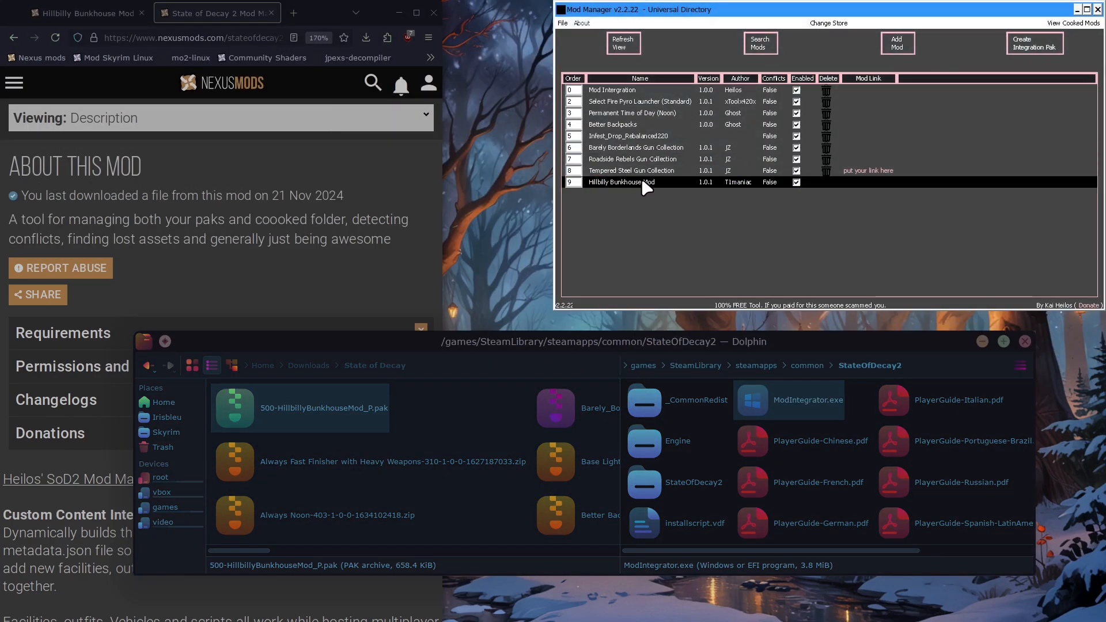
pyautogui.click(638, 93)
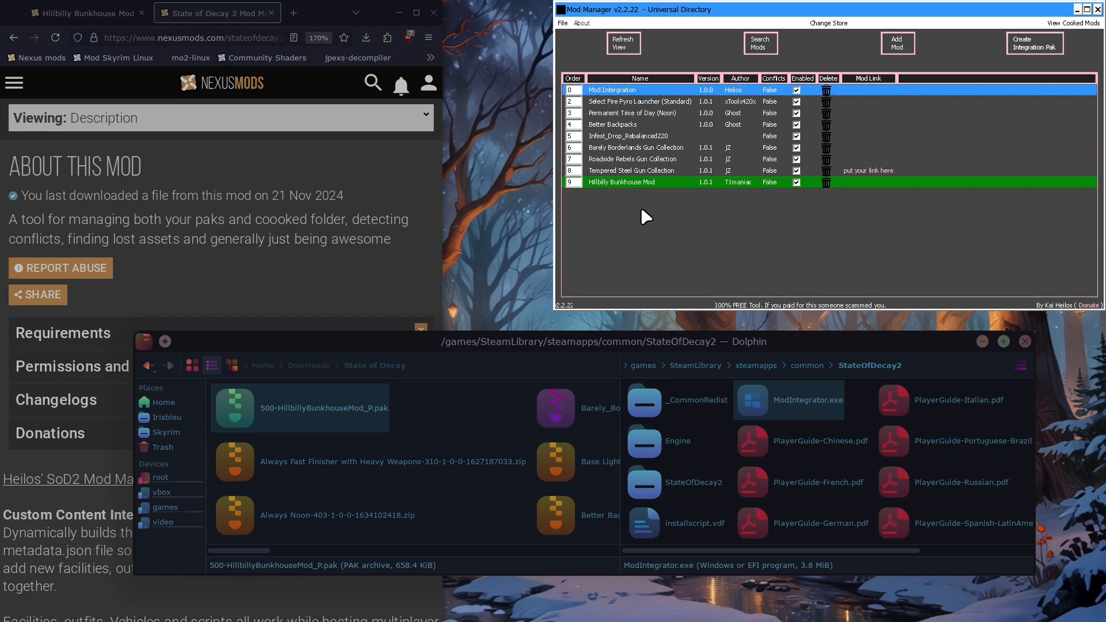
# Switch to the Hillbilly Bunkhouse Mod page in the browser and examine the Paks install paths for Windows and Epic/Steam users
pyautogui.click(387, 226)
pyautogui.hotkey('ctrl', 'Tab')
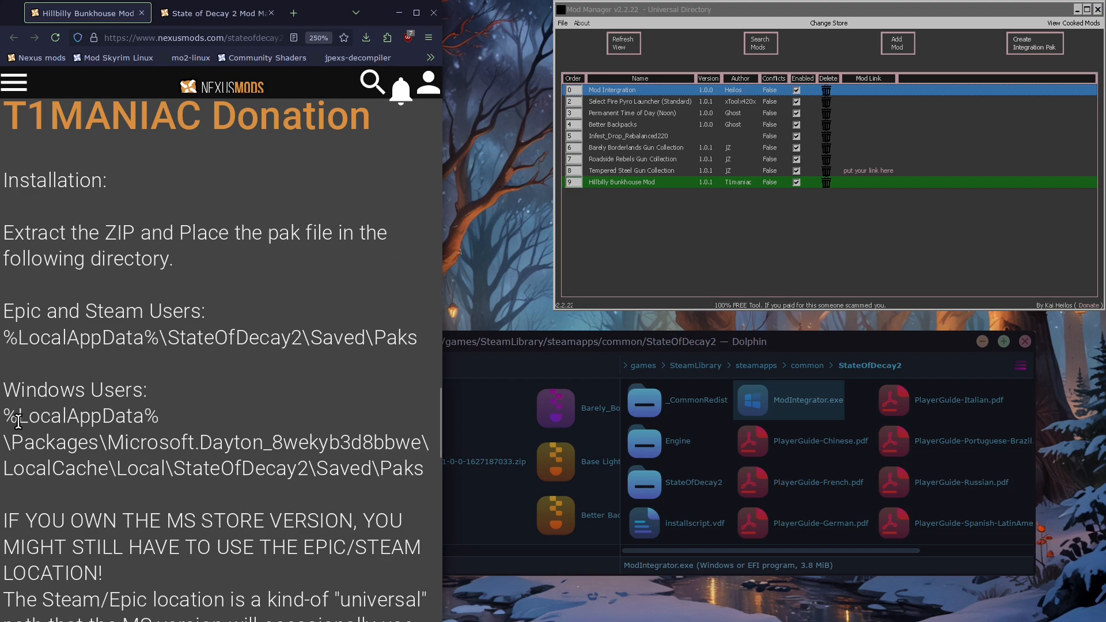
pyautogui.moveTo(4, 416); pyautogui.dragTo(318, 482)
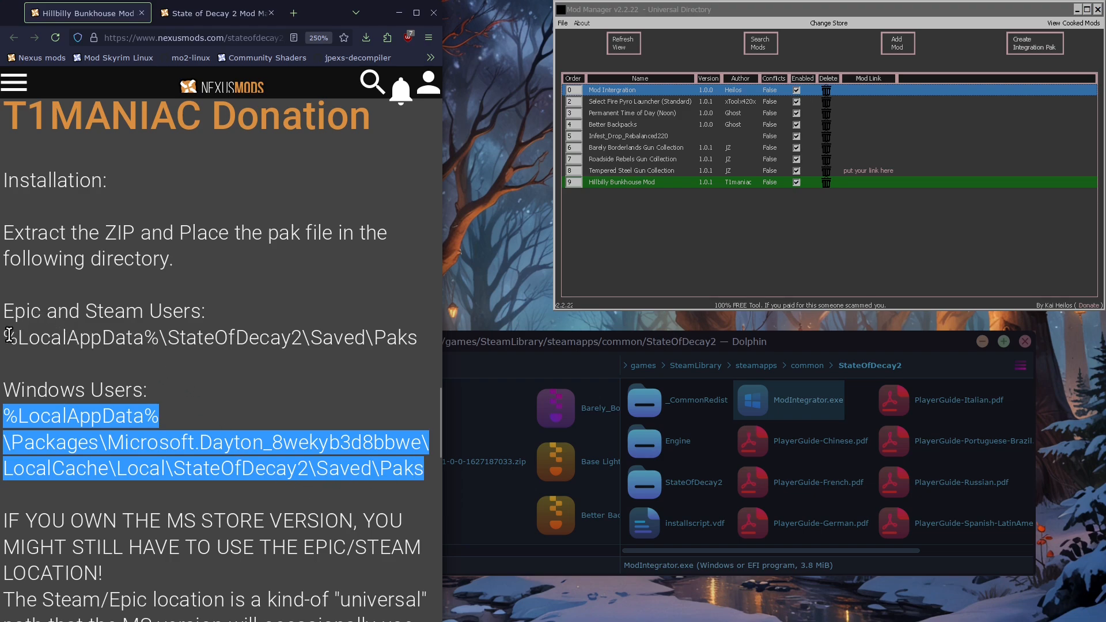
pyautogui.moveTo(9, 337); pyautogui.dragTo(415, 337)
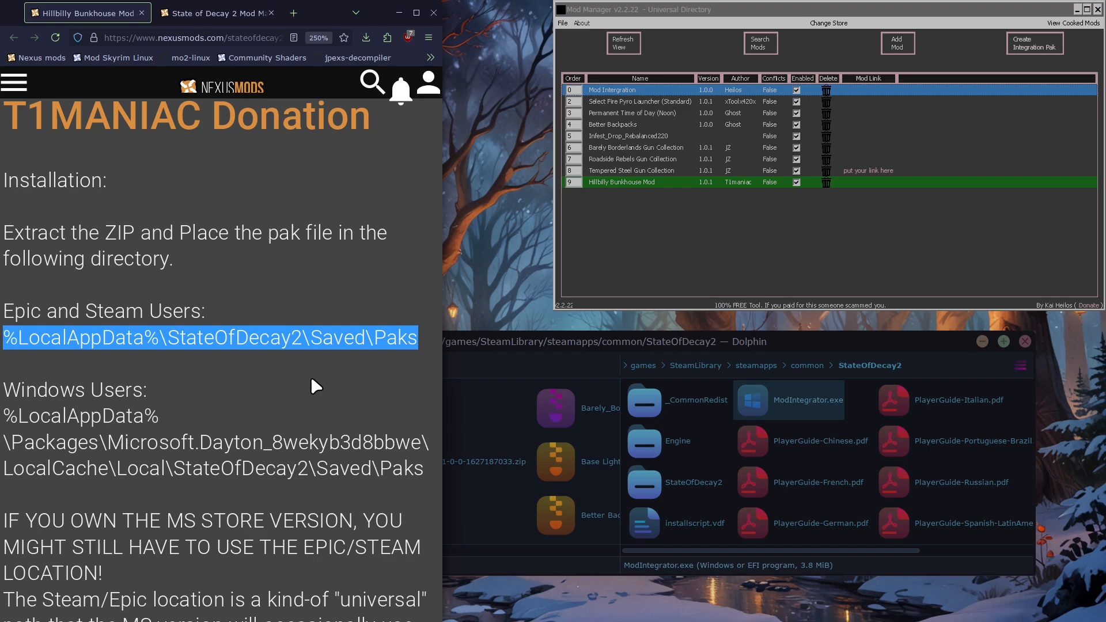
pyautogui.click(310, 374)
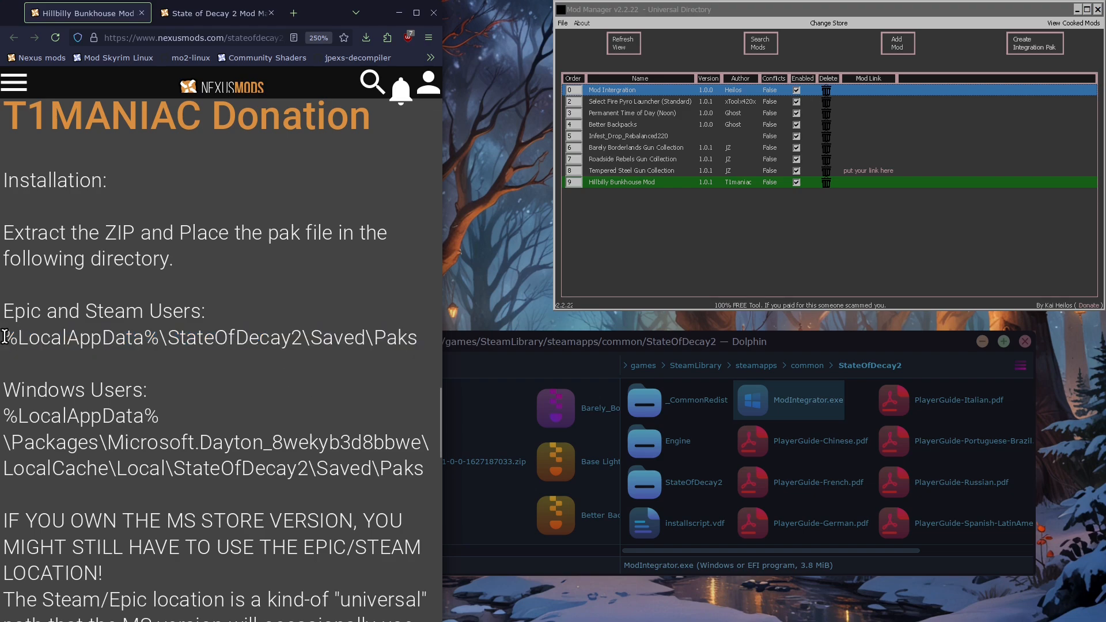
pyautogui.moveTo(5, 337); pyautogui.dragTo(363, 336)
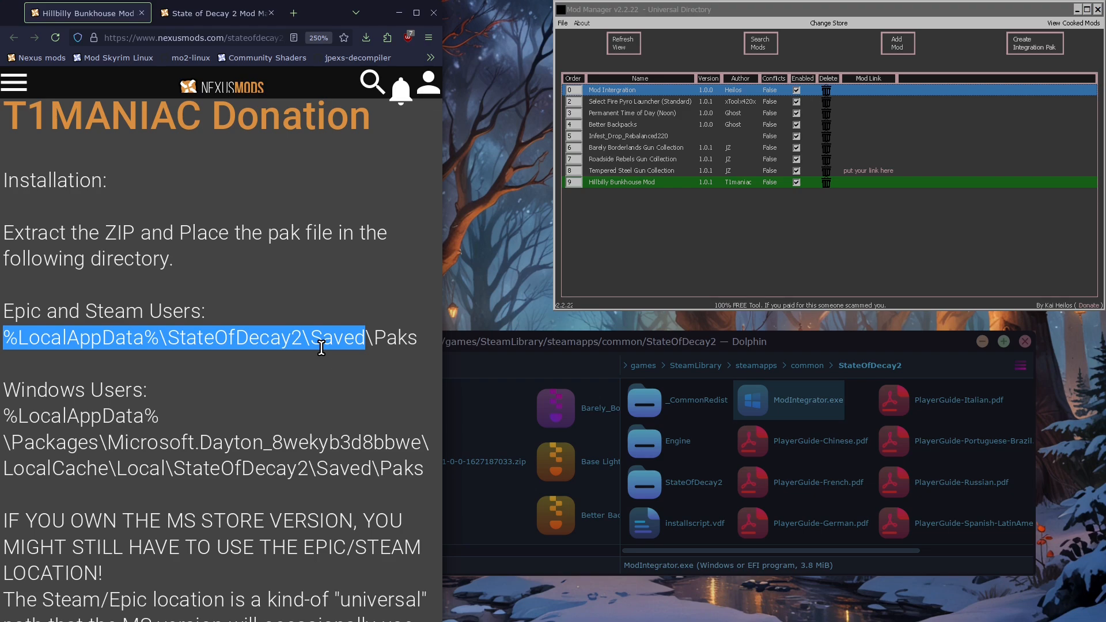
# Return to Dolphin and open the compatdata folder inside steamapps
pyautogui.click(582, 340)
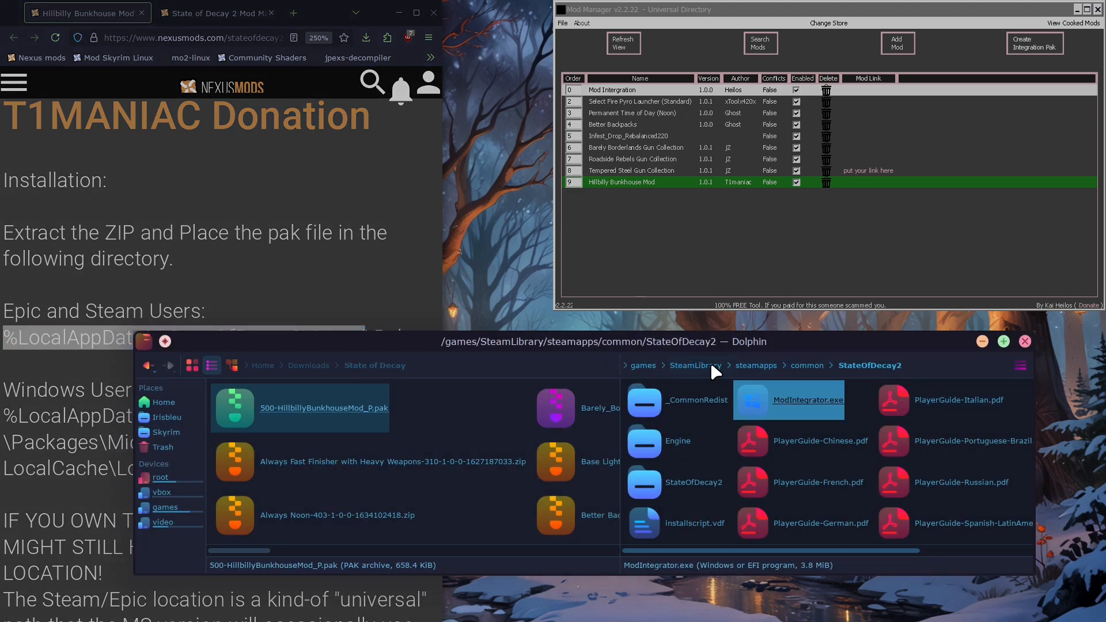
pyautogui.click(753, 369)
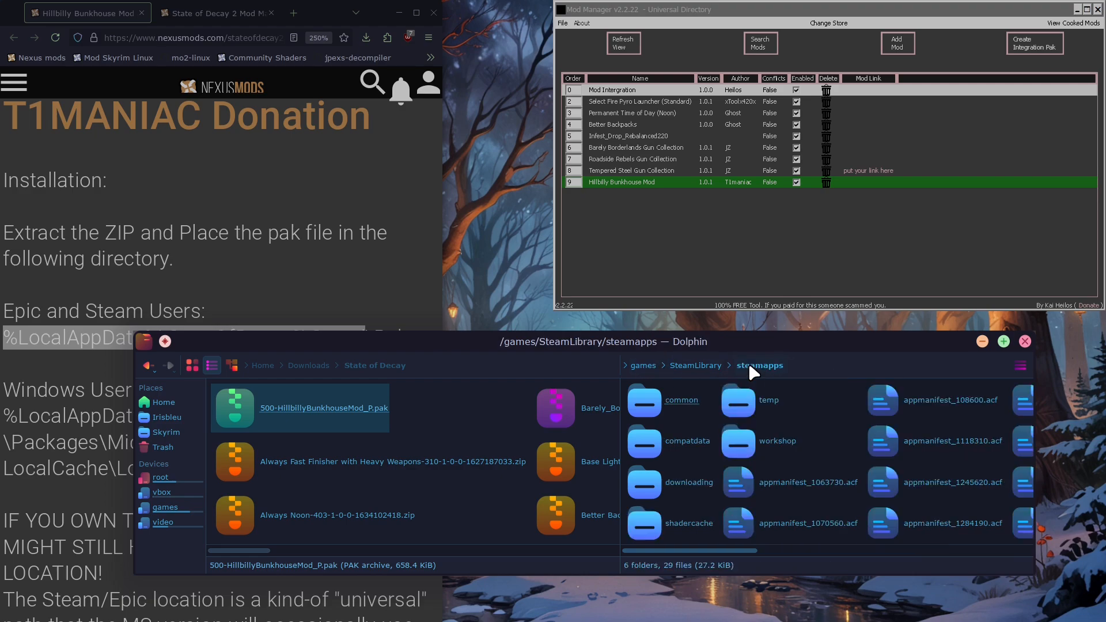
pyautogui.click(671, 440)
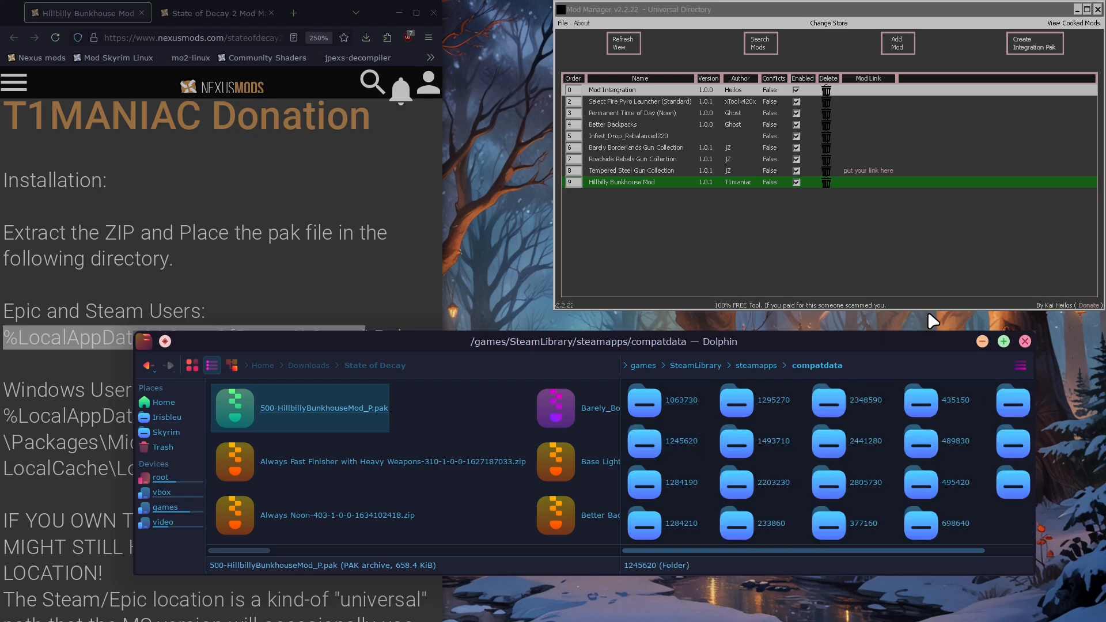
# Look up the App ID of State of Decay 2 in its Steam update properties, closing the Steam windows when done
pyautogui.rightClick(964, 7)
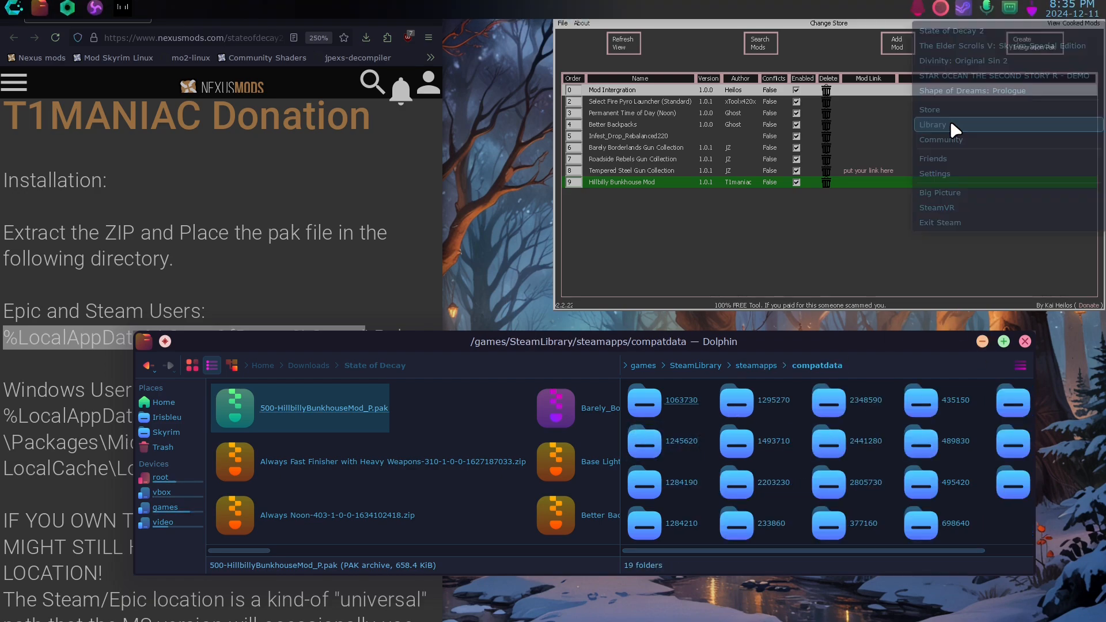
pyautogui.click(949, 126)
pyautogui.rightClick(281, 491)
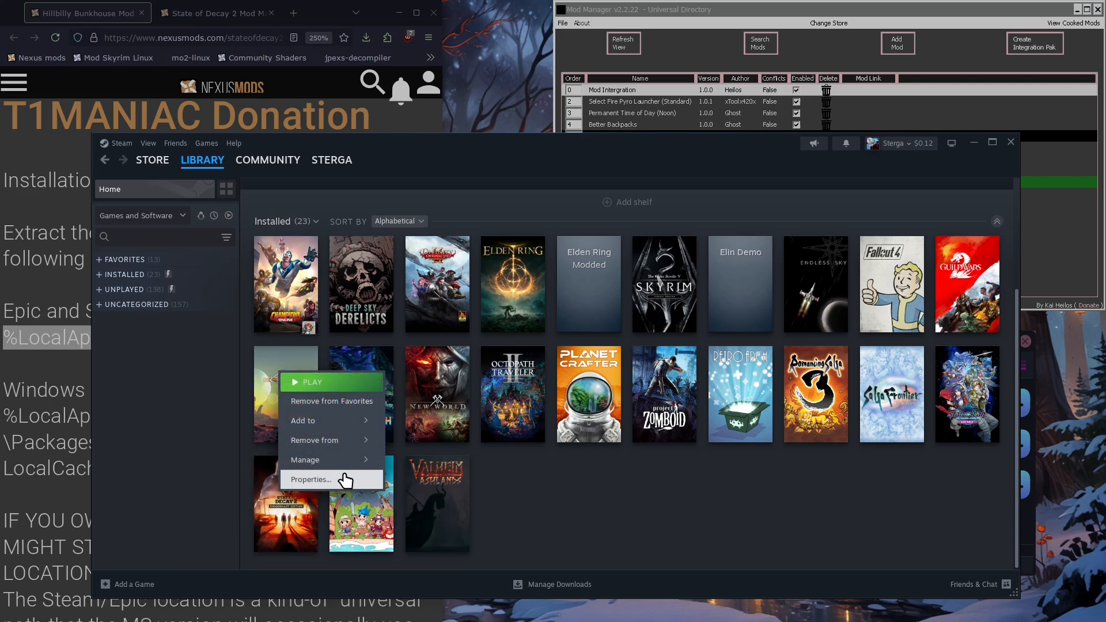
pyautogui.click(311, 479)
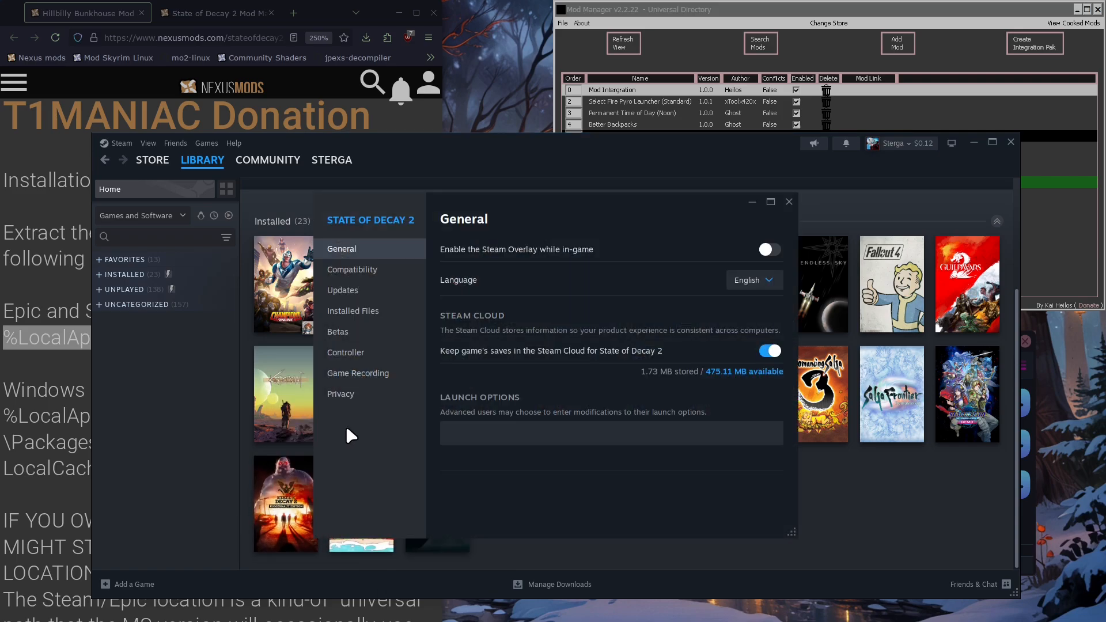
pyautogui.click(358, 296)
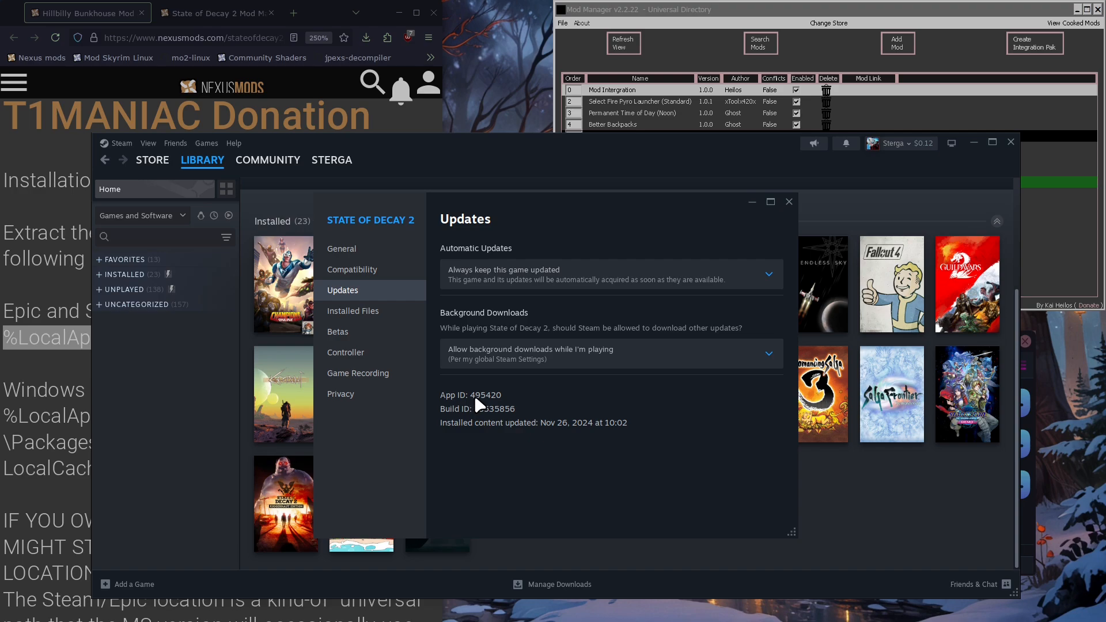
pyautogui.click(789, 202)
pyautogui.click(1011, 143)
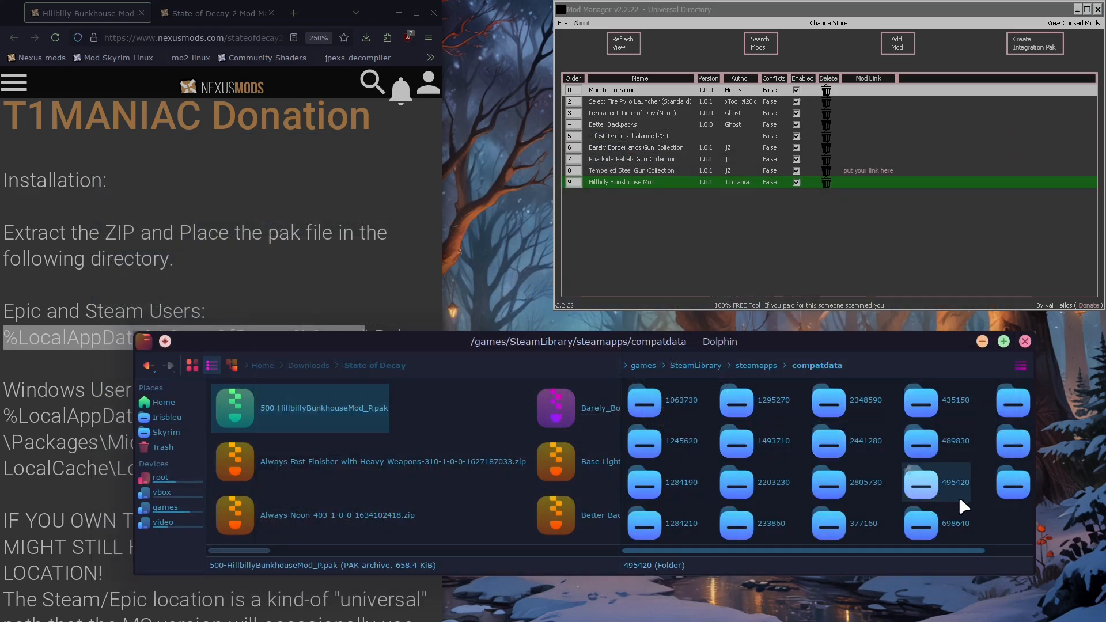
# Open the State of Decay 2 prefix folder 495420 in compatdata and go down to pfx/drive_c/users
pyautogui.click(947, 476)
pyautogui.click(643, 402)
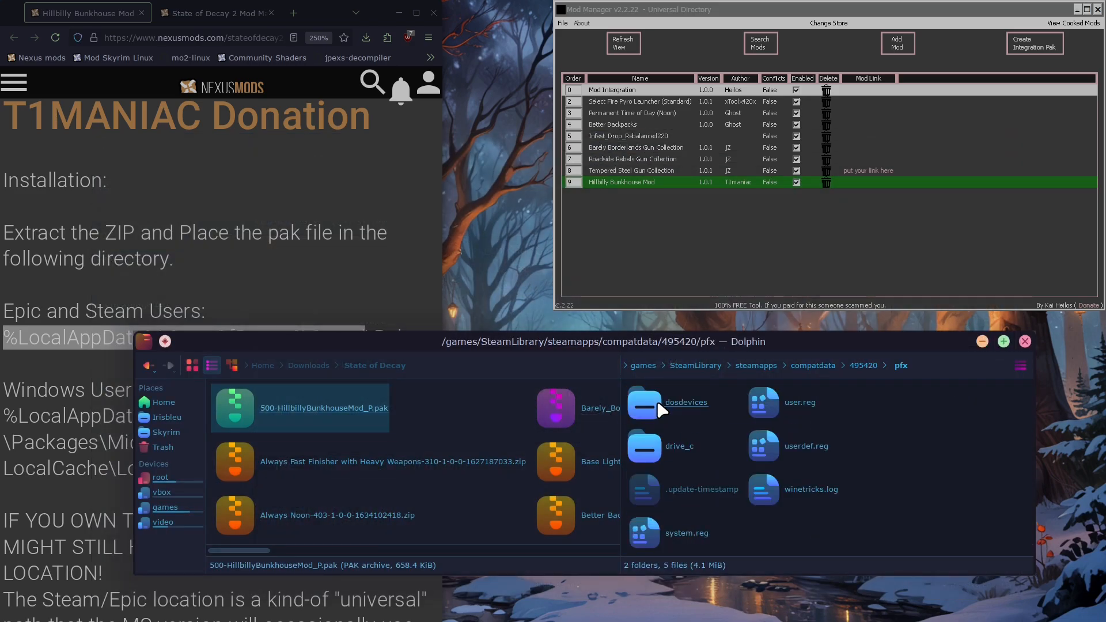
pyautogui.click(636, 446)
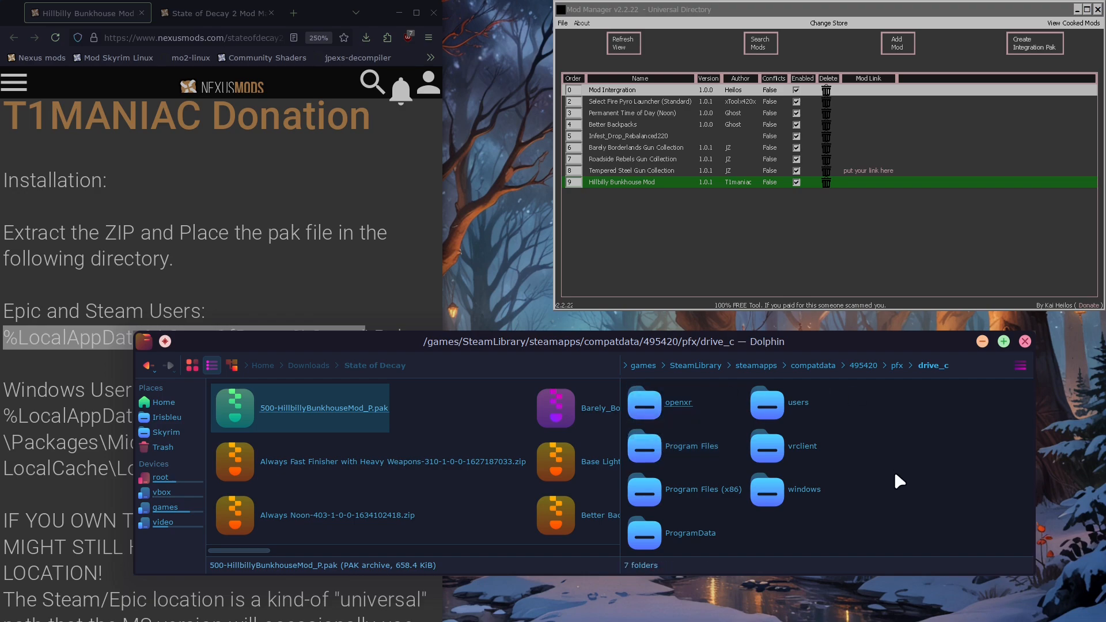
pyautogui.click(779, 425)
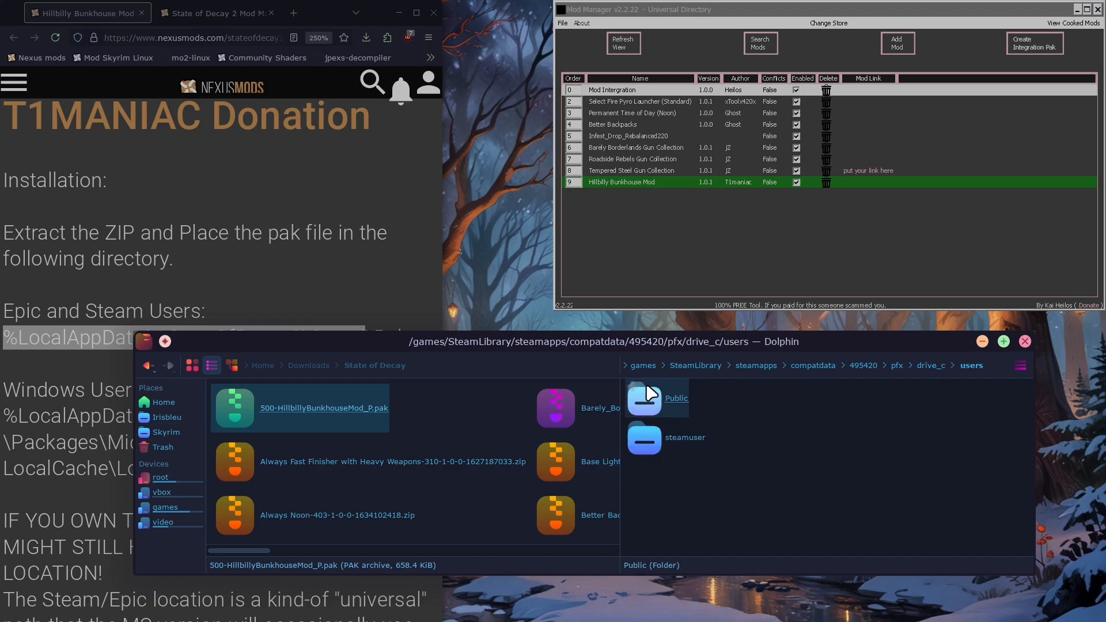
# Go through steamuser/AppData/Local/StateOfDecay2/Saved to the Paks folder of the Proton prefix and examine the mod pak files
pyautogui.click(647, 443)
pyautogui.click(650, 426)
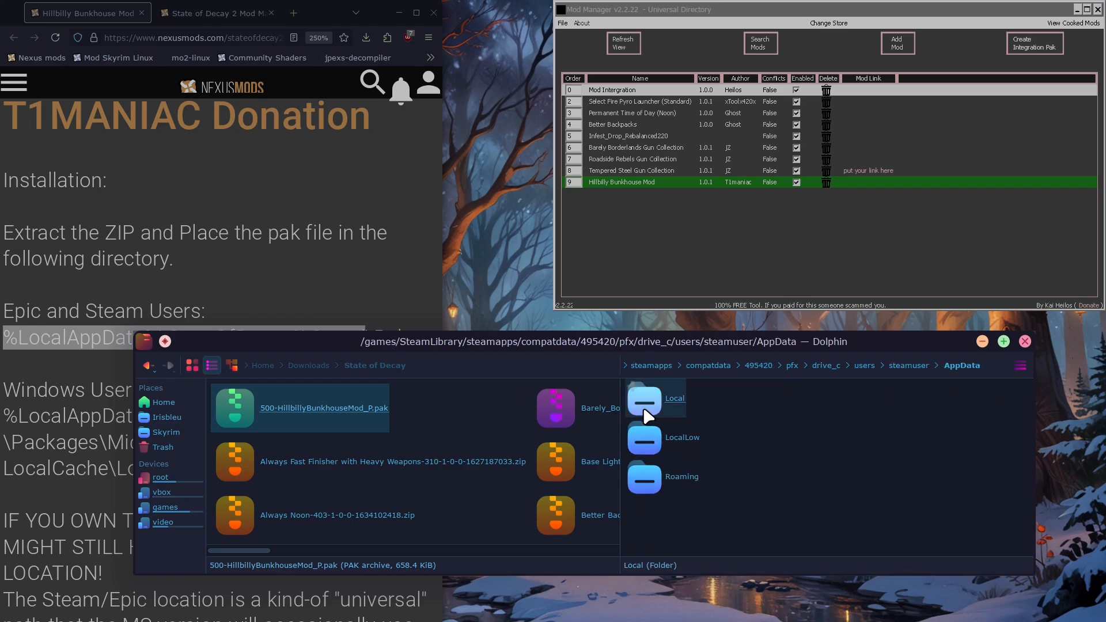
pyautogui.click(648, 406)
pyautogui.click(640, 533)
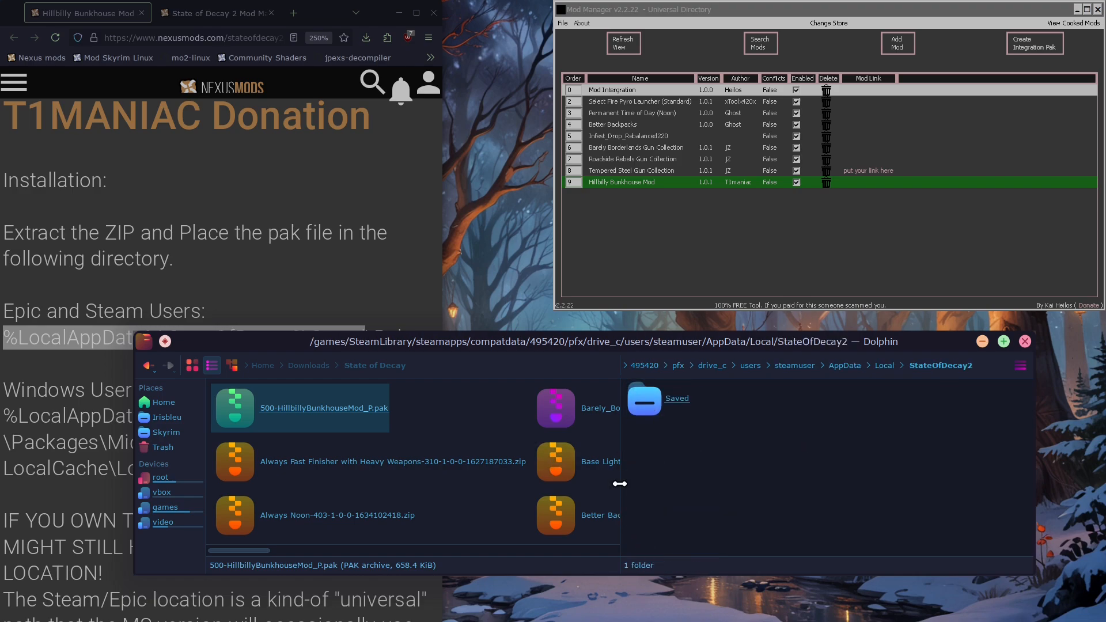
pyautogui.click(643, 403)
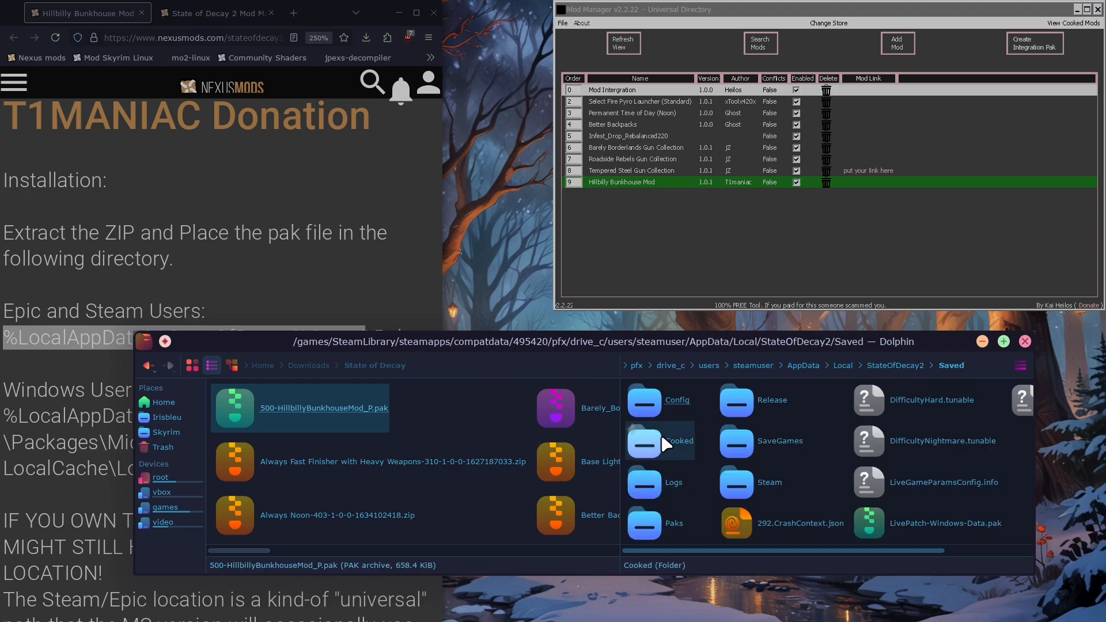
pyautogui.click(644, 523)
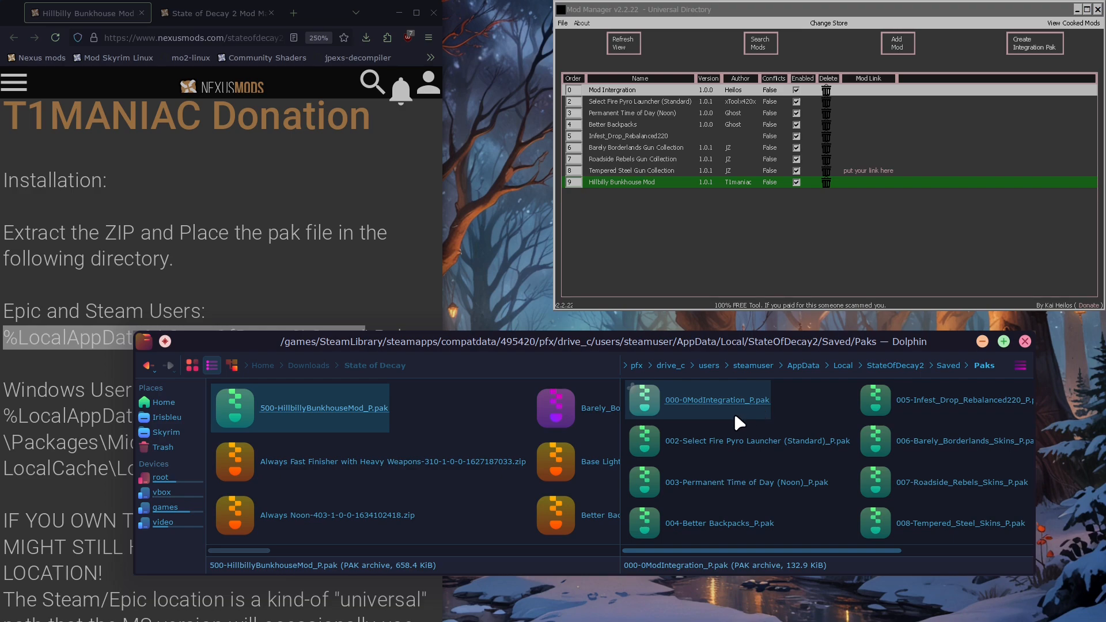
# From the home folder, open the default Wine prefix .wine and go through drive_c/users and the user's profile folder to AppData/Local
pyautogui.click(155, 406)
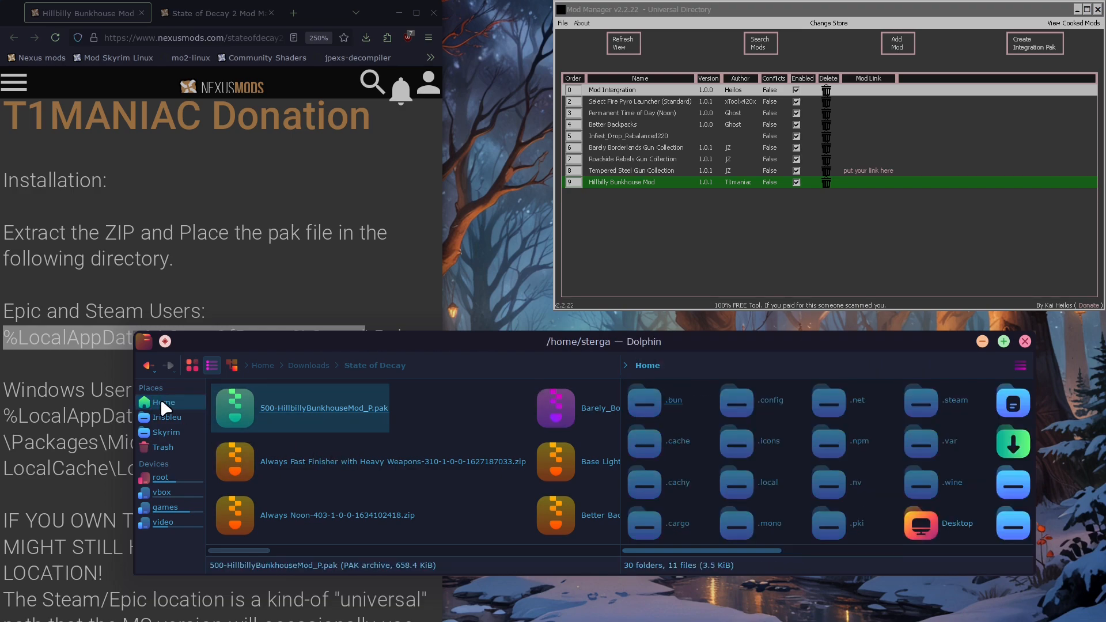
pyautogui.click(945, 484)
pyautogui.click(654, 454)
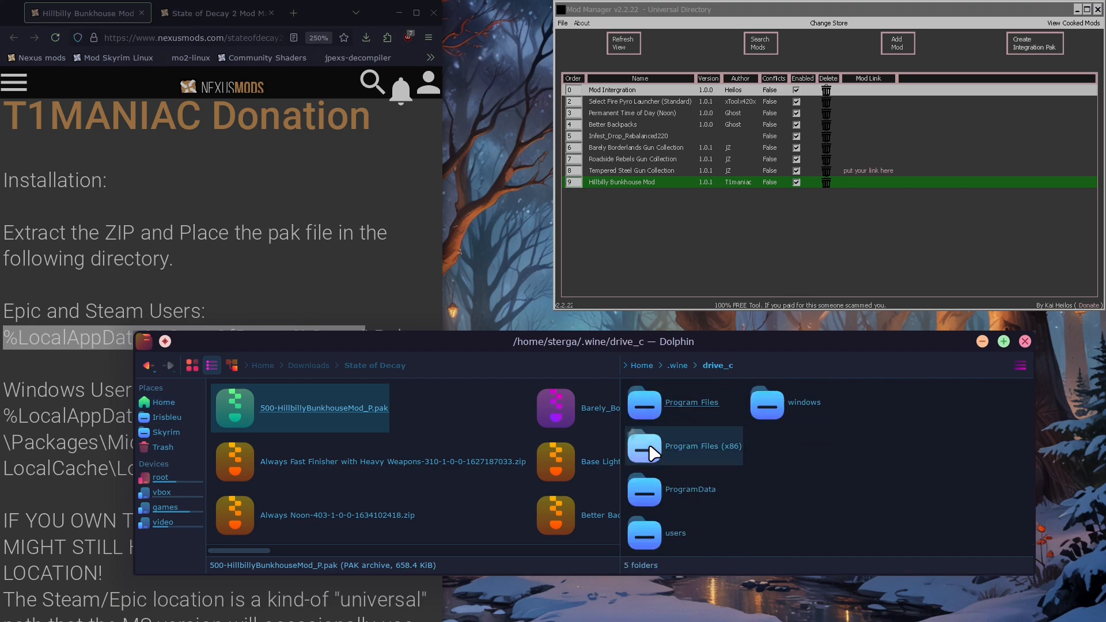
pyautogui.click(653, 547)
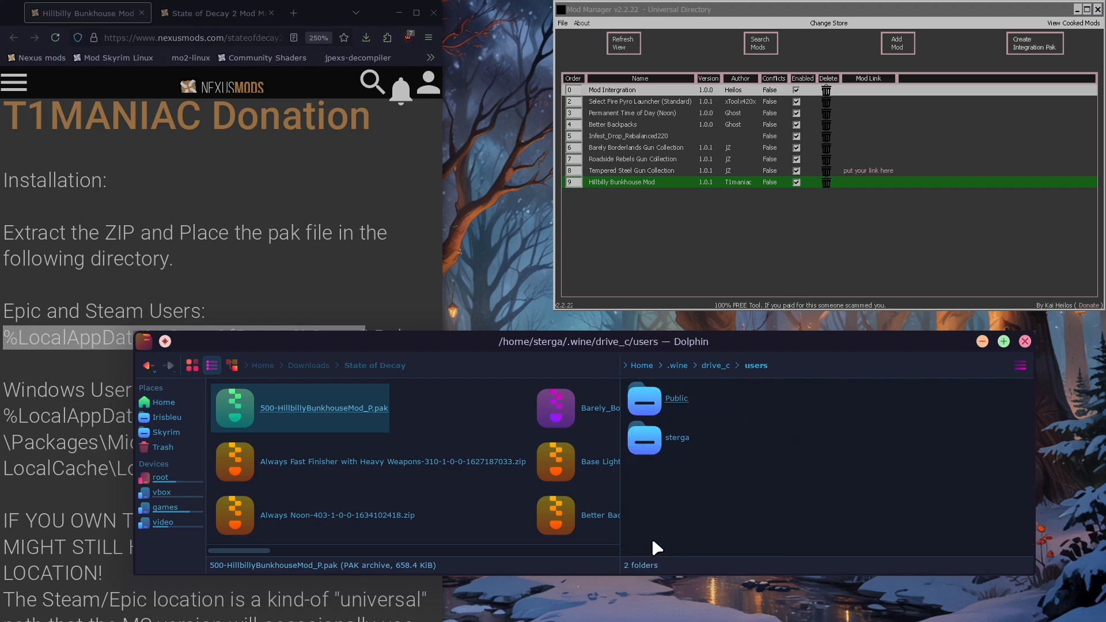
pyautogui.click(654, 451)
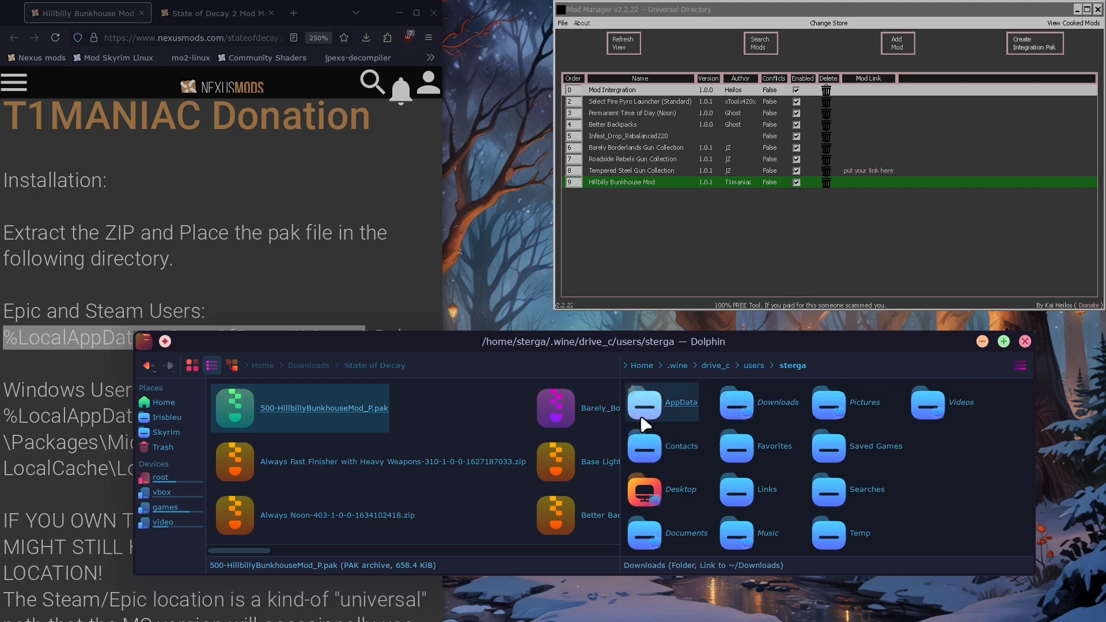
pyautogui.click(644, 410)
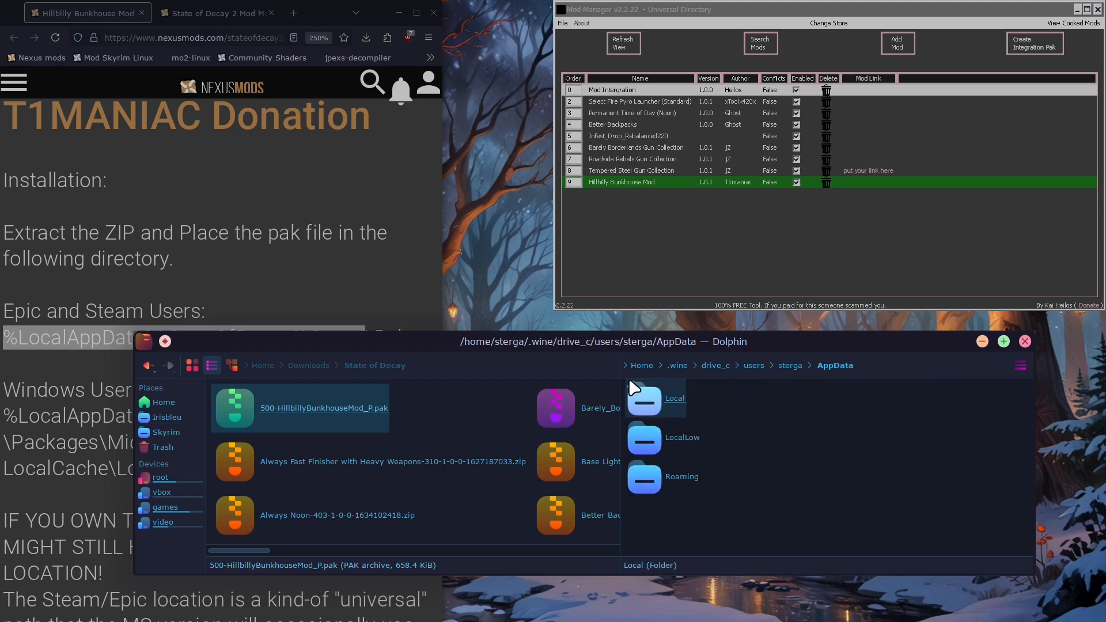
pyautogui.click(651, 404)
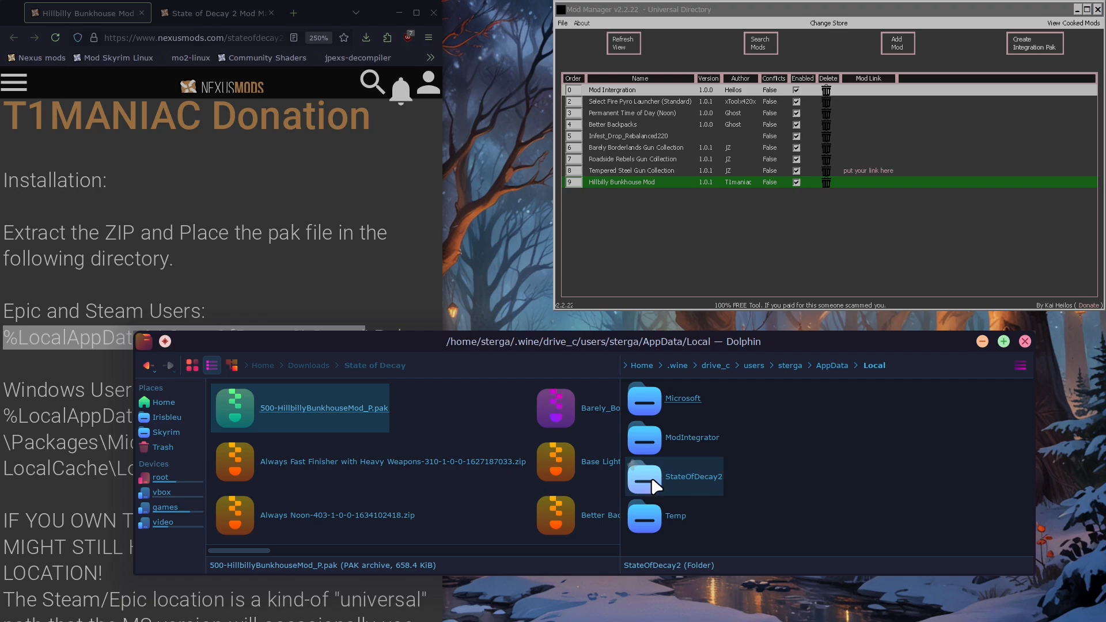
# Inspect StateOfDecay2/Saved and its Cooked/WindowsNoEditor/StateOfDecay2 subfolder in the default Wine prefix, then return to AppData/Local
pyautogui.click(657, 487)
pyautogui.click(641, 402)
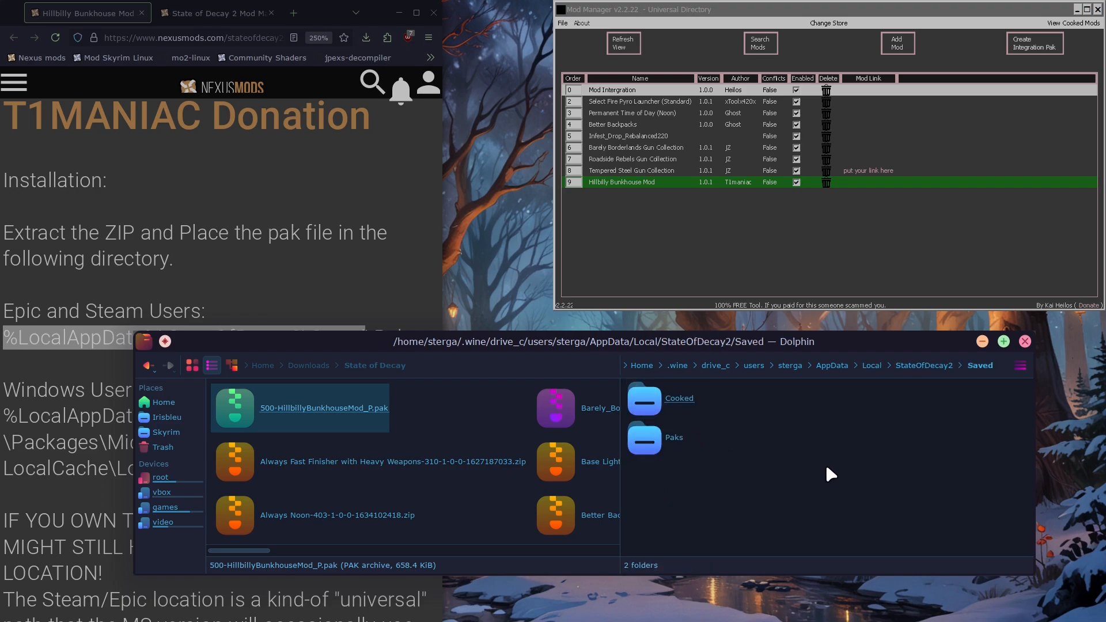
pyautogui.click(654, 407)
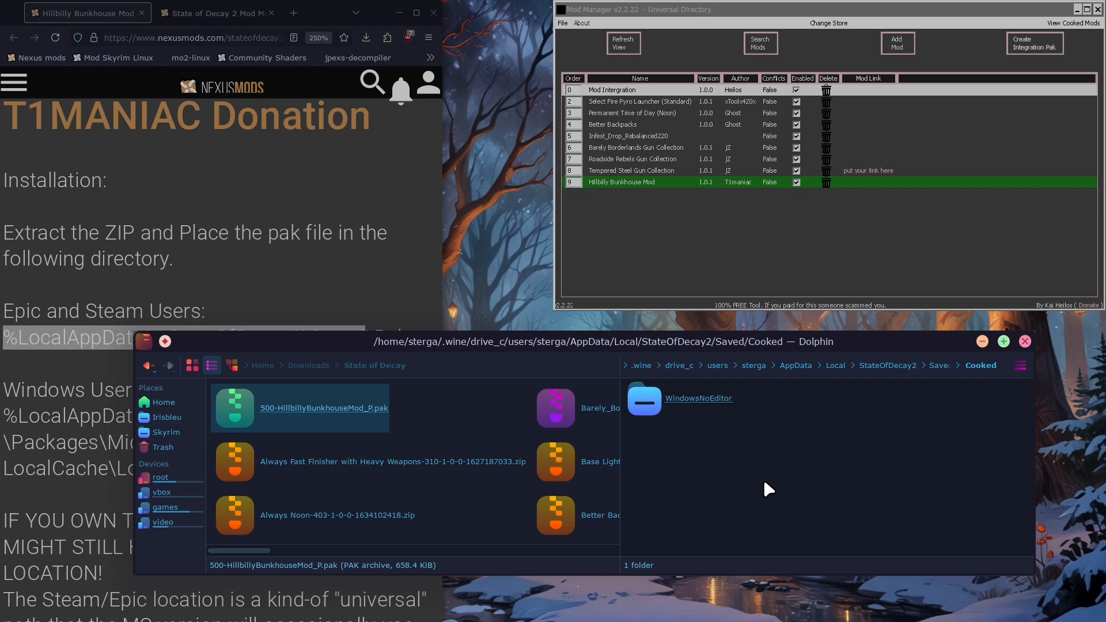
pyautogui.click(649, 407)
pyautogui.click(650, 404)
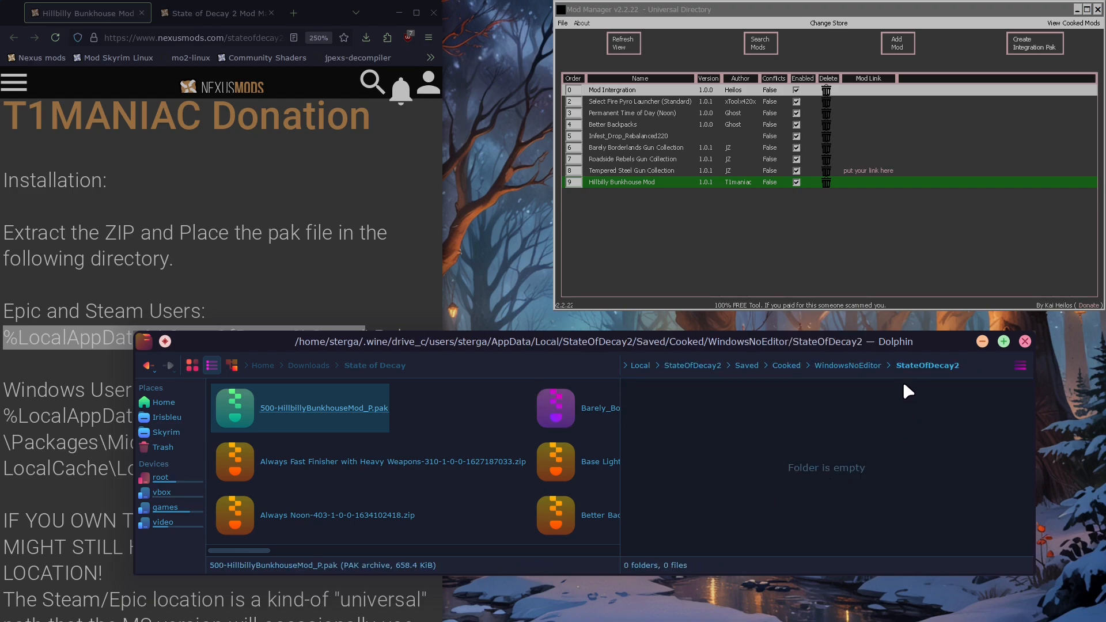
pyautogui.click(781, 364)
pyautogui.click(802, 366)
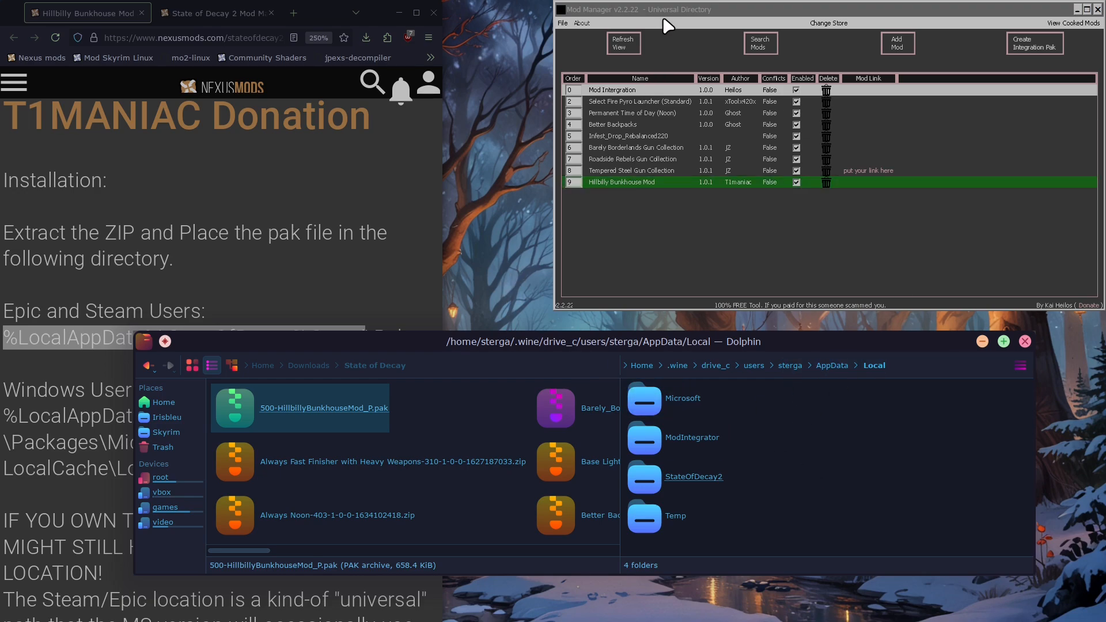
# Launch Winetricks, dismiss its 64-bit prefix notice and select the default wineprefix
pyautogui.rightClick(506, 241)
pyautogui.moveTo(562, 350)
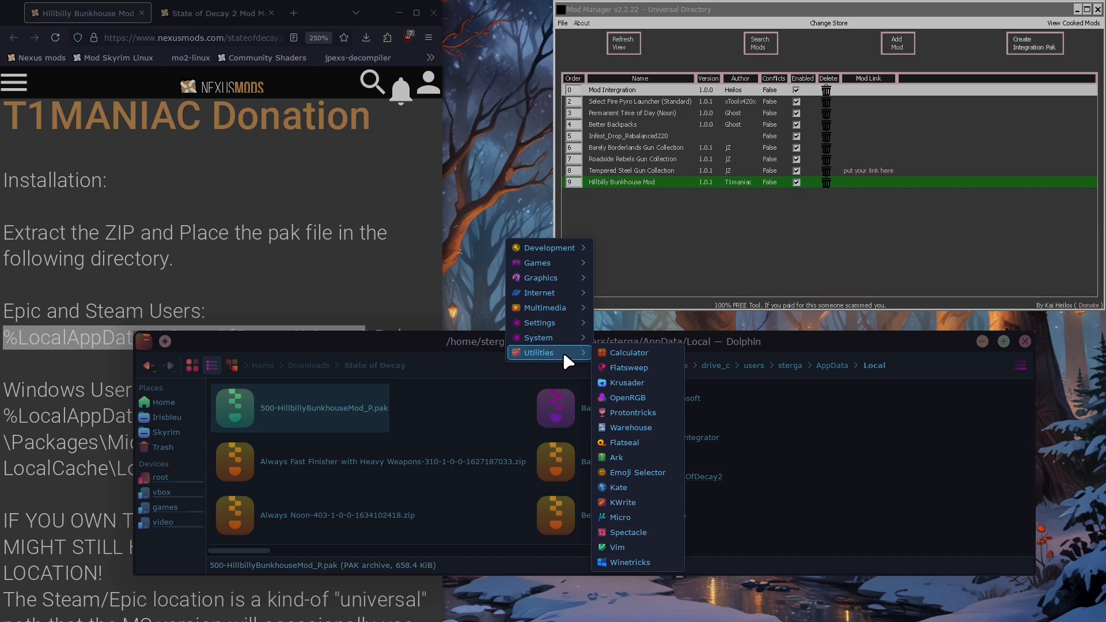
pyautogui.click(643, 563)
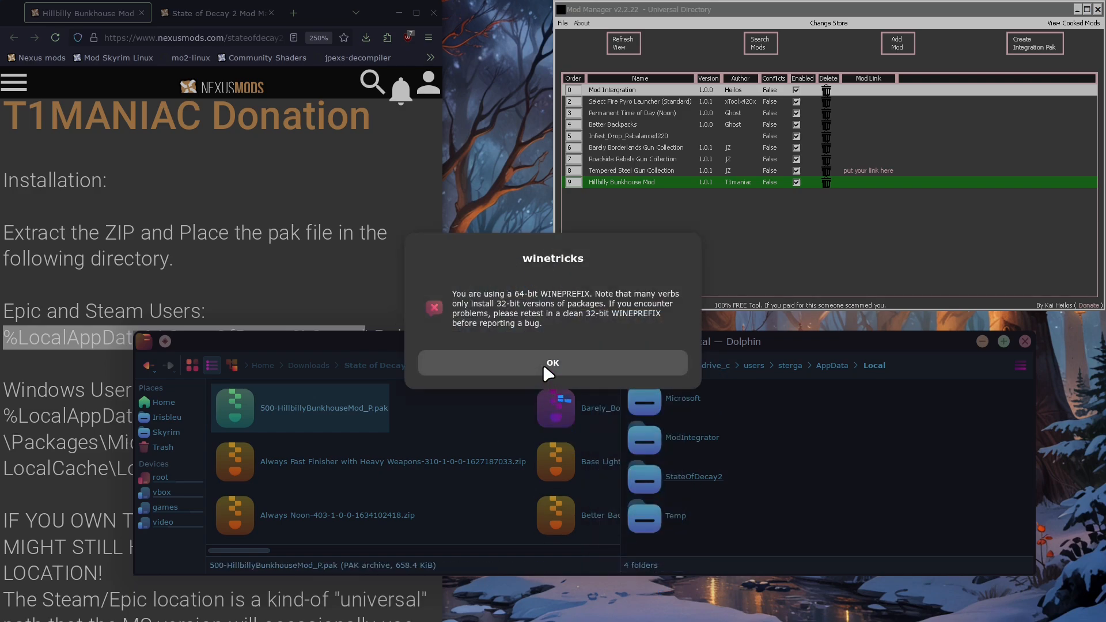
pyautogui.click(547, 364)
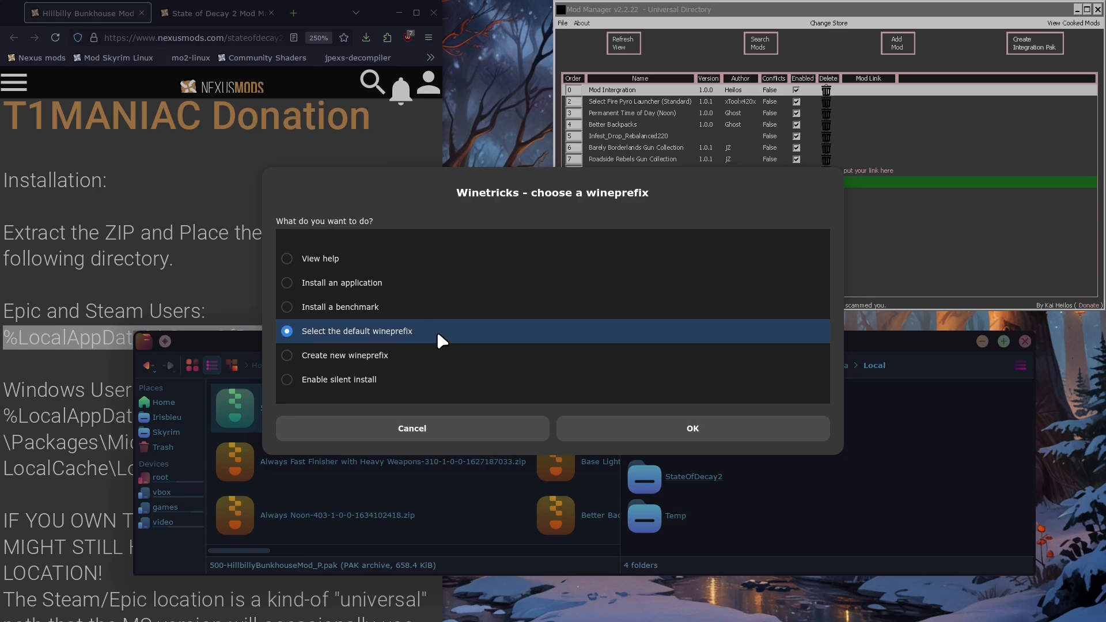
pyautogui.click(641, 436)
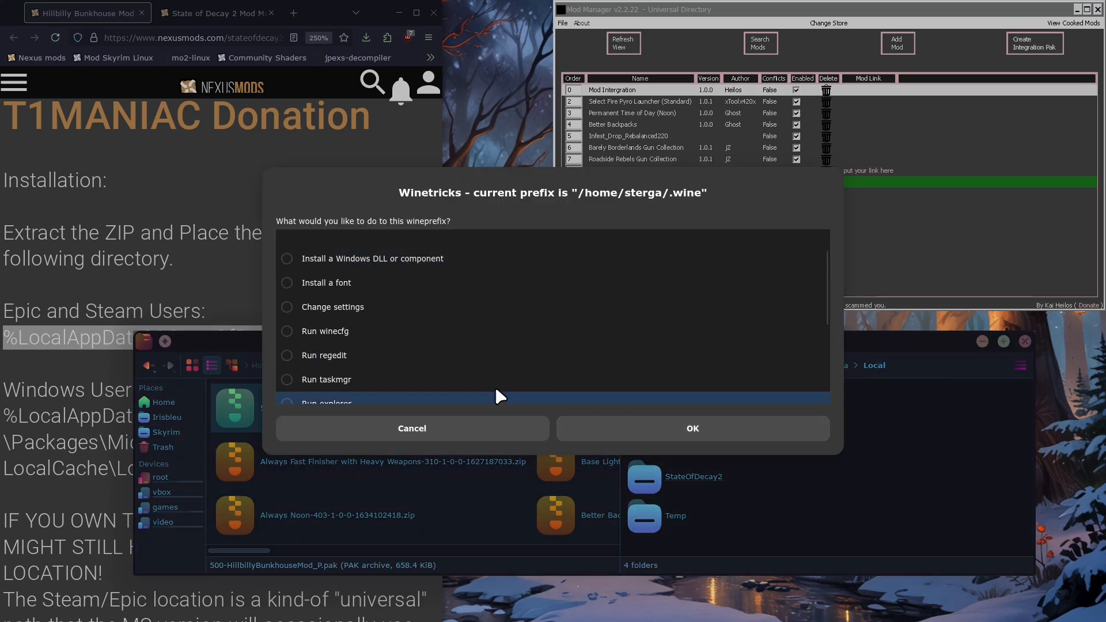
# Run ModIntegrator.exe from games/SteamLibrary/steamapps/common/StateOfDecay2 as an arbitrary executable in the default wineprefix, closing it and Winetricks when done
pyautogui.scroll(-3, 420, 362)
pyautogui.click(314, 337)
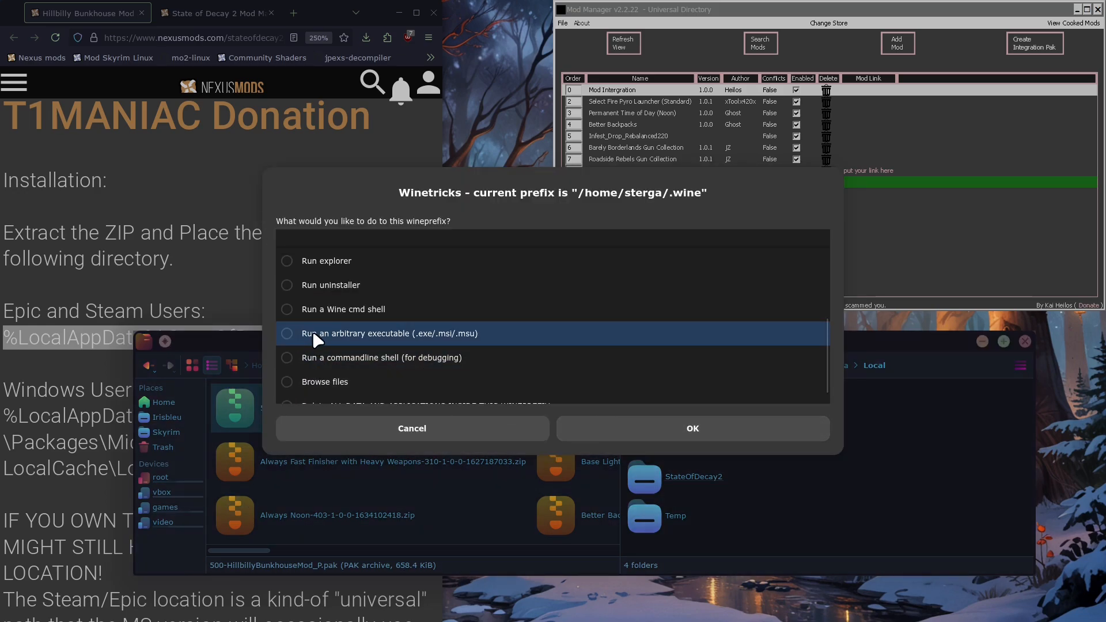
pyautogui.click(767, 439)
pyautogui.click(355, 352)
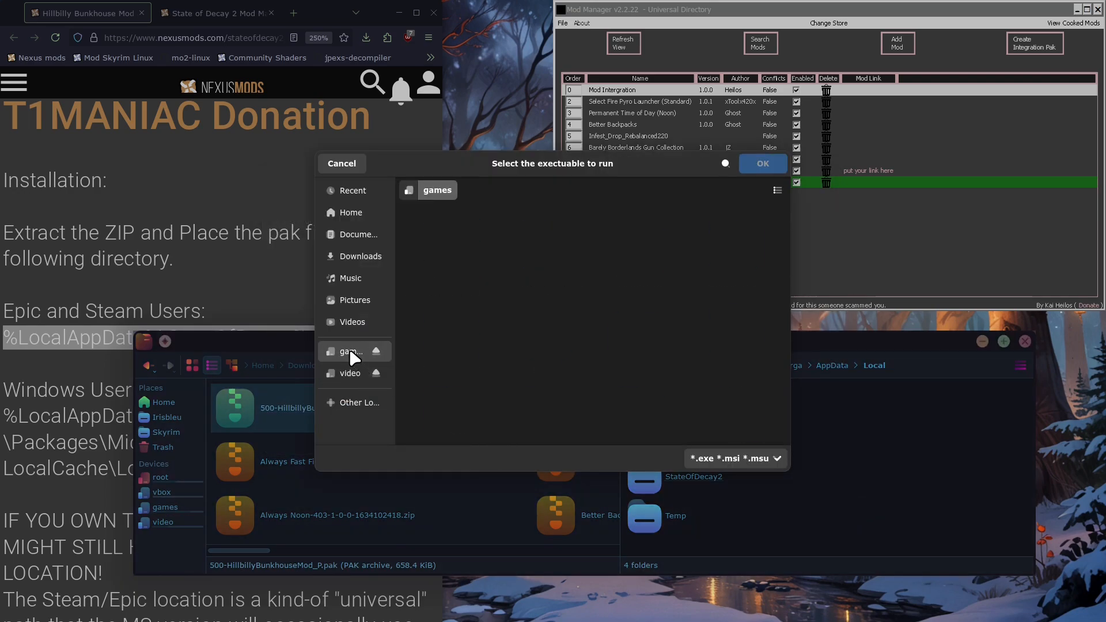
pyautogui.scroll(-1, 648, 419)
pyautogui.scroll(-2, 648, 419)
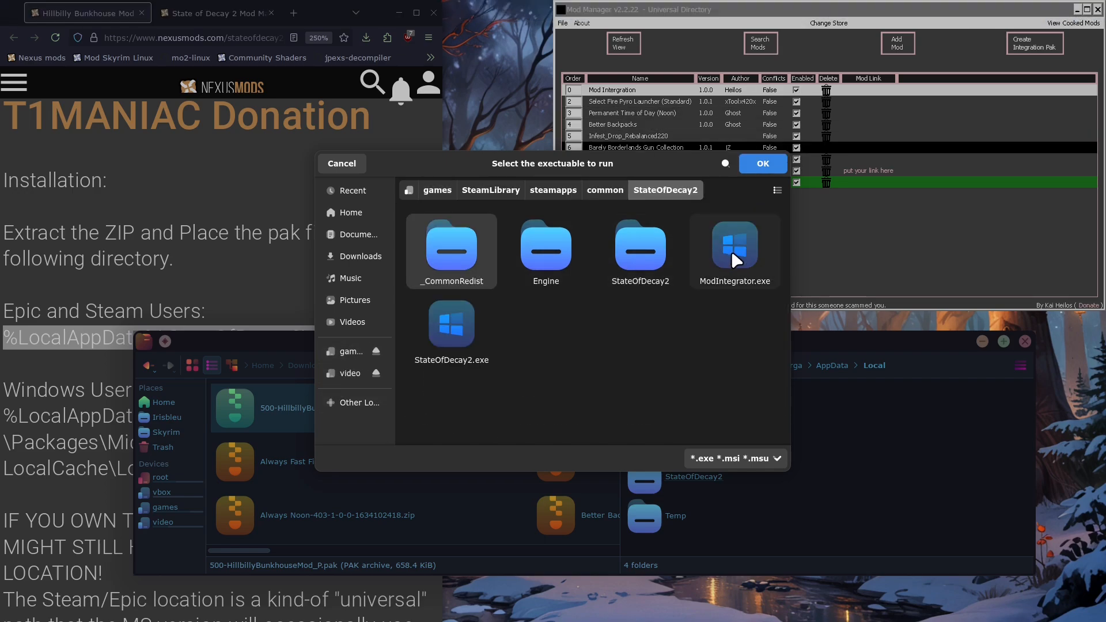
pyautogui.click(736, 254)
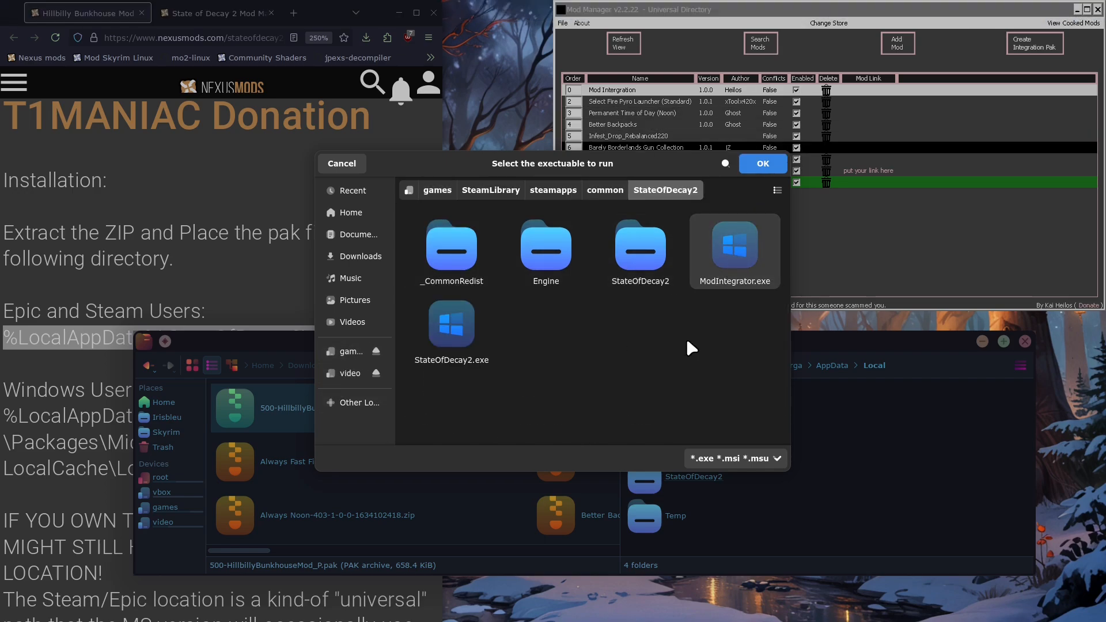
pyautogui.click(763, 164)
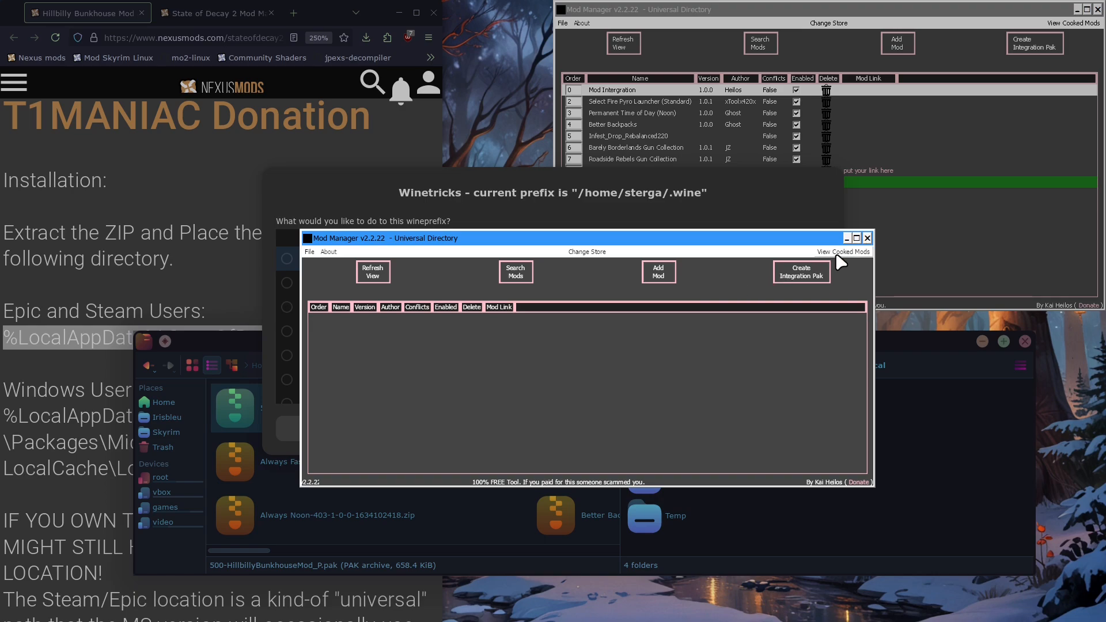
pyautogui.click(868, 238)
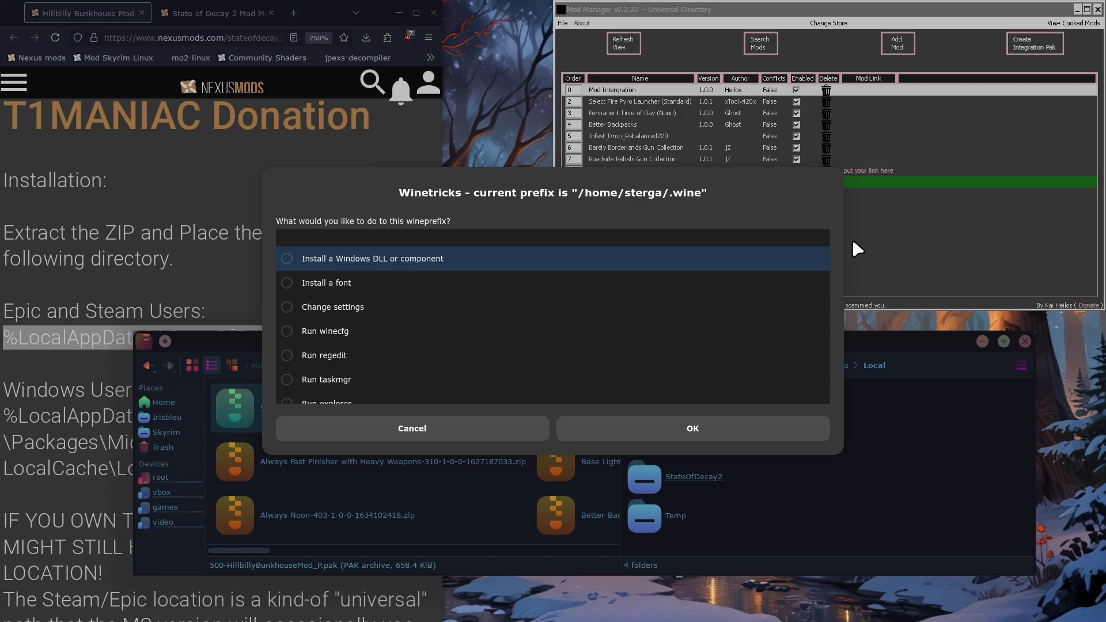
pyautogui.press('Escape')
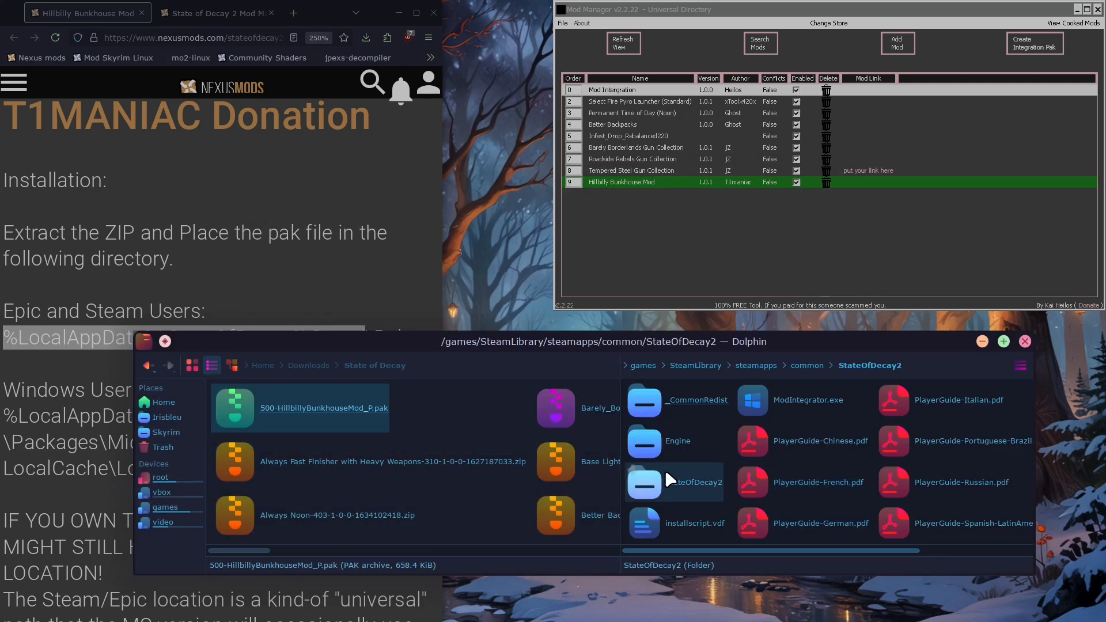
# Disable Hillbilly Bunkhouse Mod in the Mod Manager opened through Protontricks and regenerate the integration pak
pyautogui.click(629, 255)
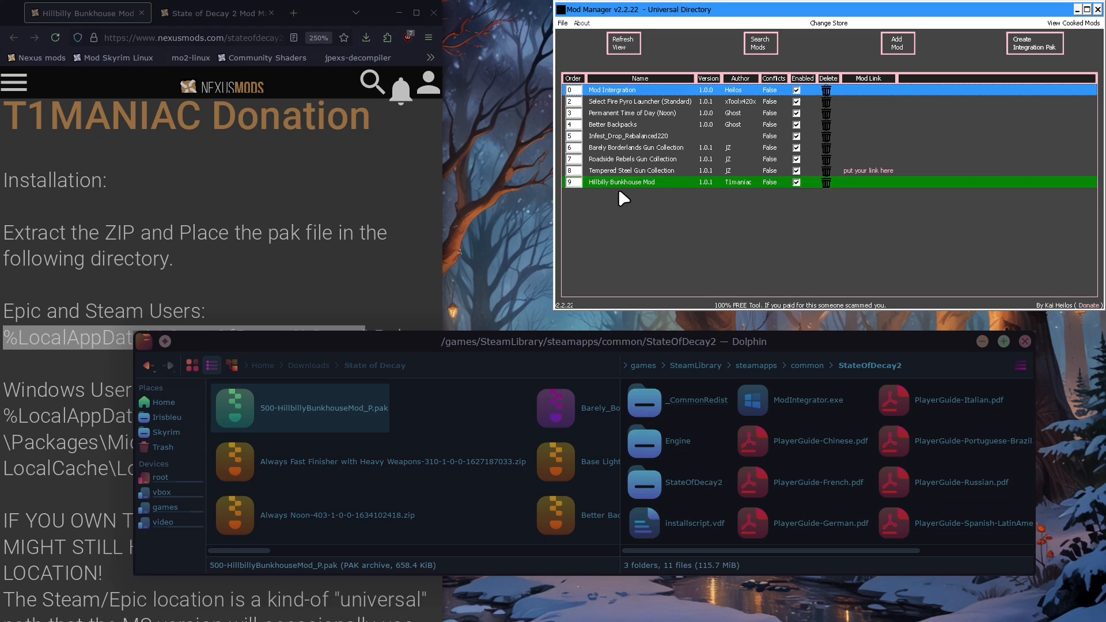
pyautogui.click(797, 182)
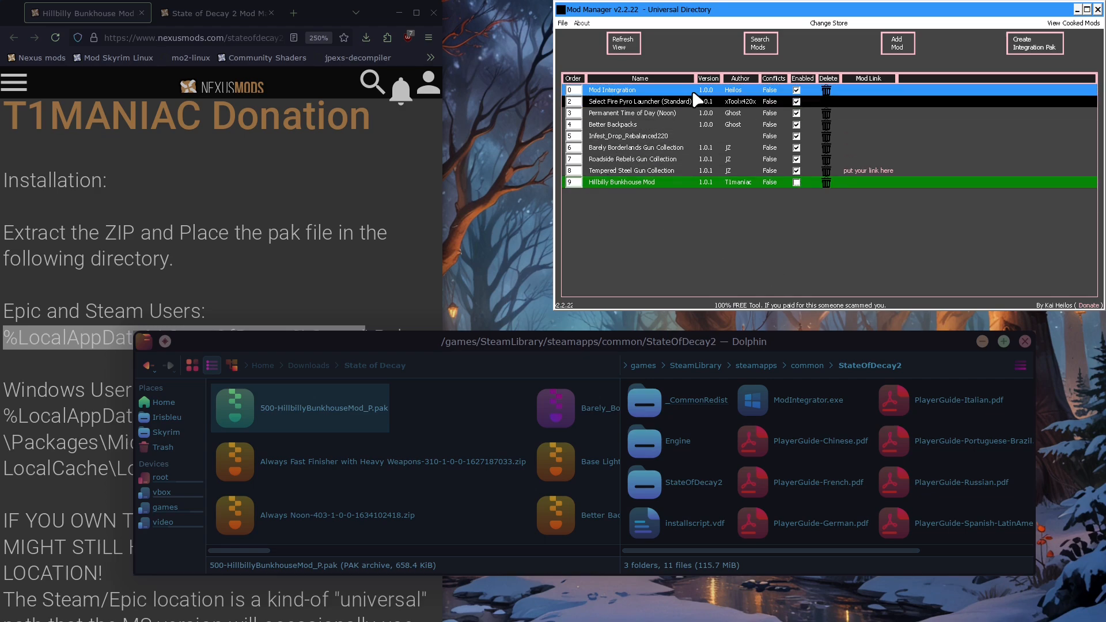
pyautogui.click(1034, 51)
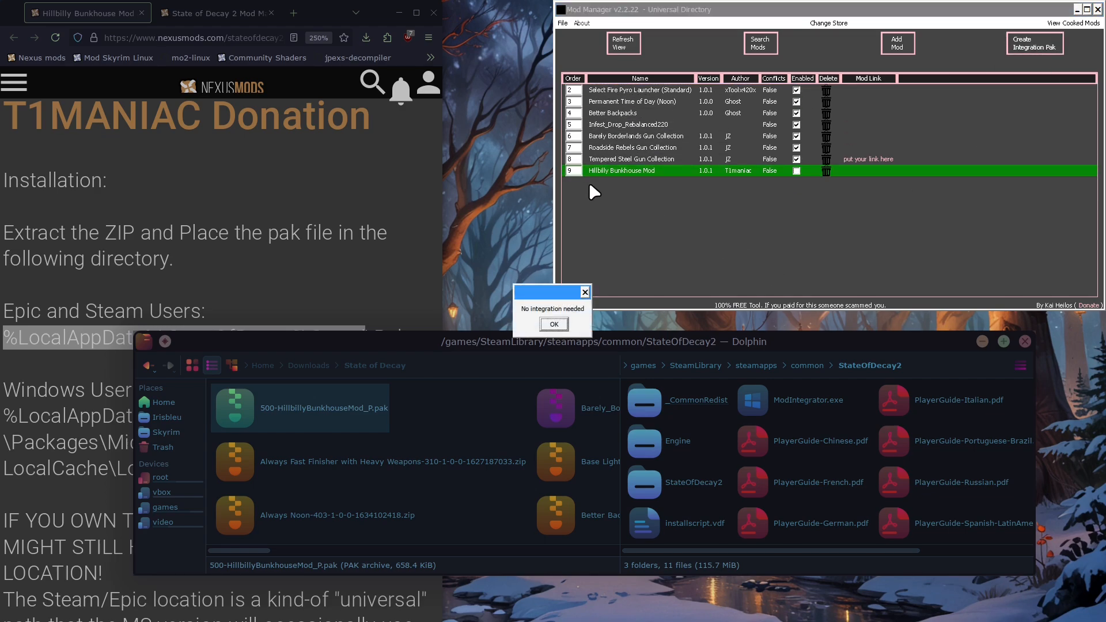
pyautogui.click(554, 325)
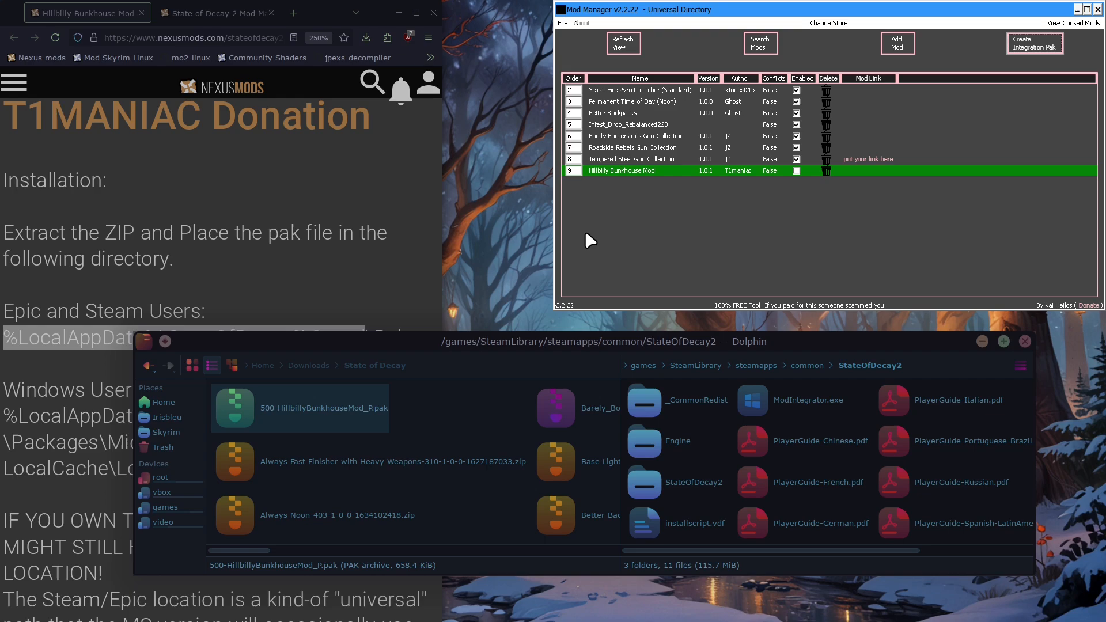
# Enable Hillbilly Bunkhouse Mod again and create the integration pak
pyautogui.click(796, 170)
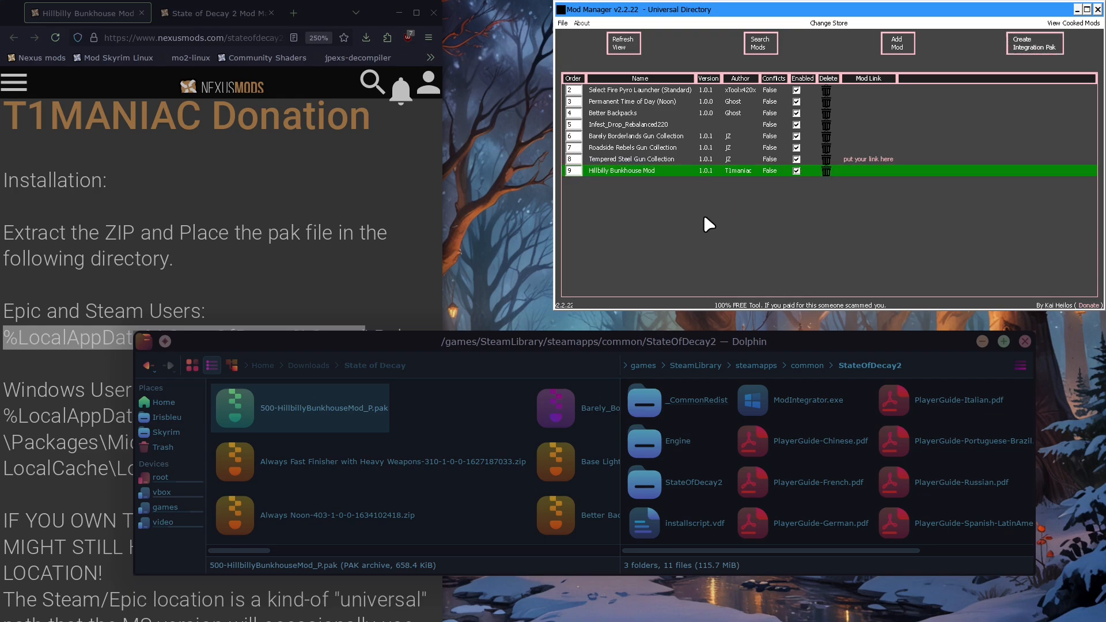
pyautogui.click(1035, 43)
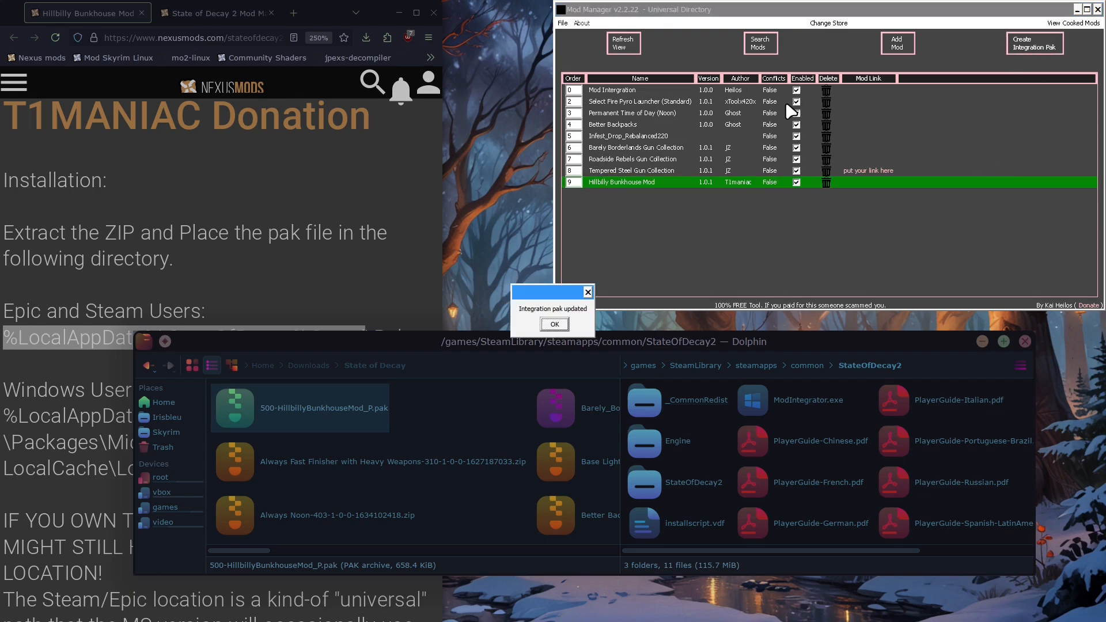
pyautogui.click(555, 325)
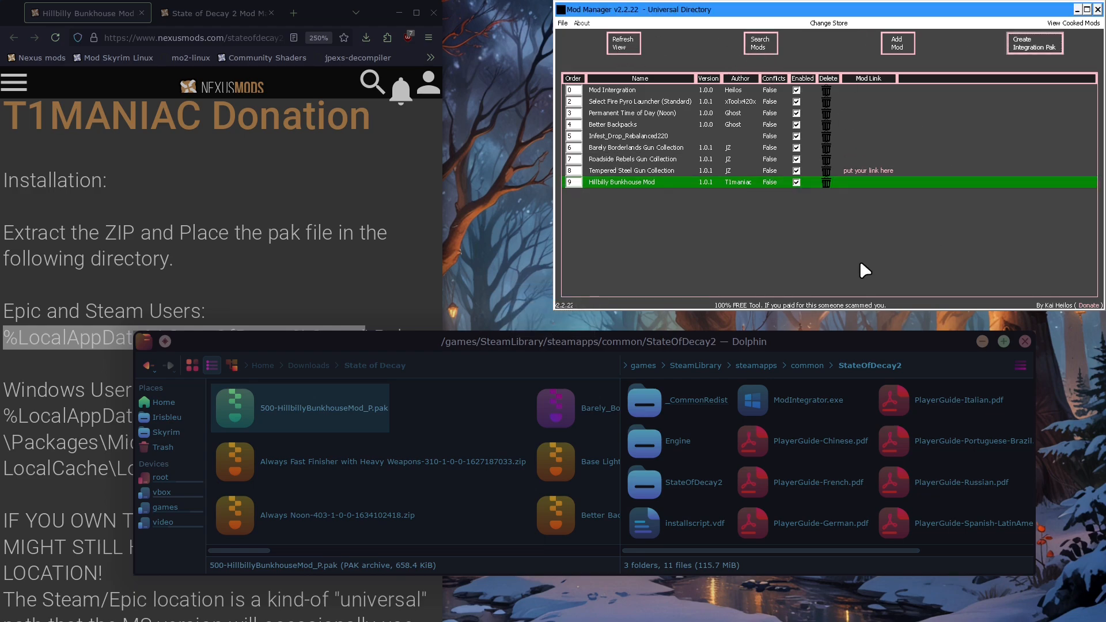
# Delete Hillbilly Bunkhouse Mod from the Mod Manager list and confirm the deletion
pyautogui.click(826, 182)
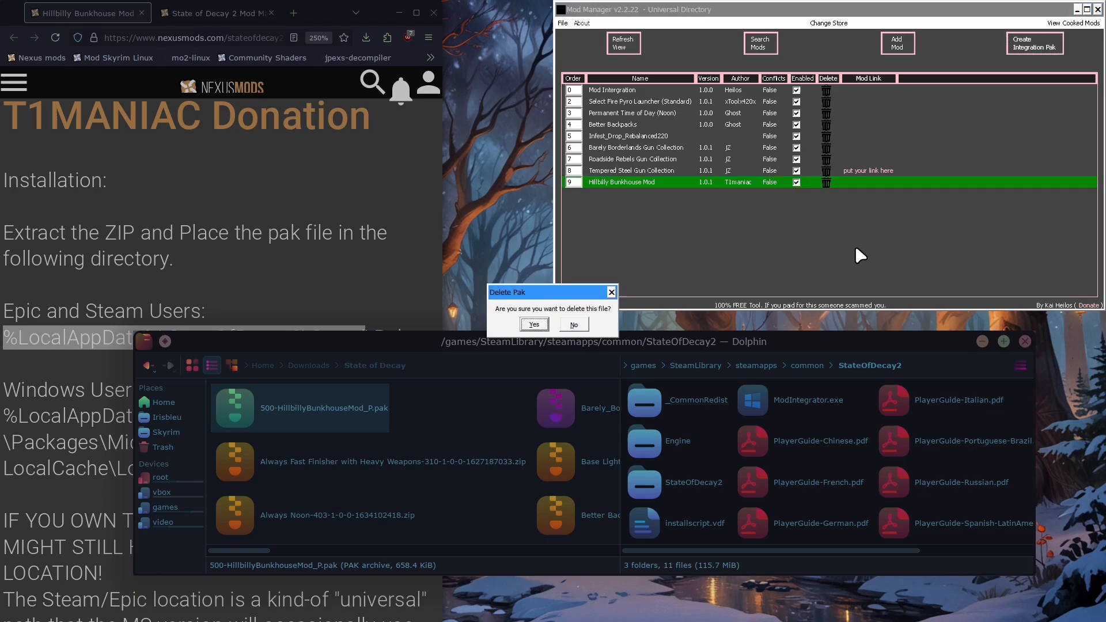
pyautogui.click(545, 330)
# Add 500-HillbillyBunkhouseMod_P.pak from Downloads/State of Decay to the Mod Manager and create the integration pak
pyautogui.click(305, 409)
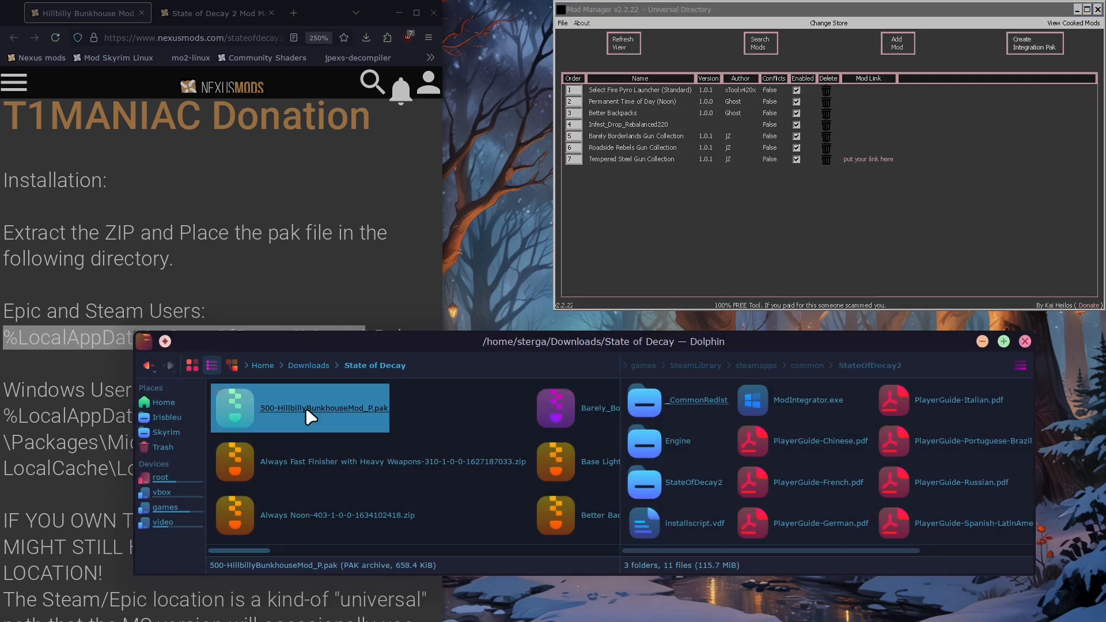
pyautogui.press('F2')
pyautogui.click(302, 454)
pyautogui.moveTo(297, 413); pyautogui.dragTo(651, 203)
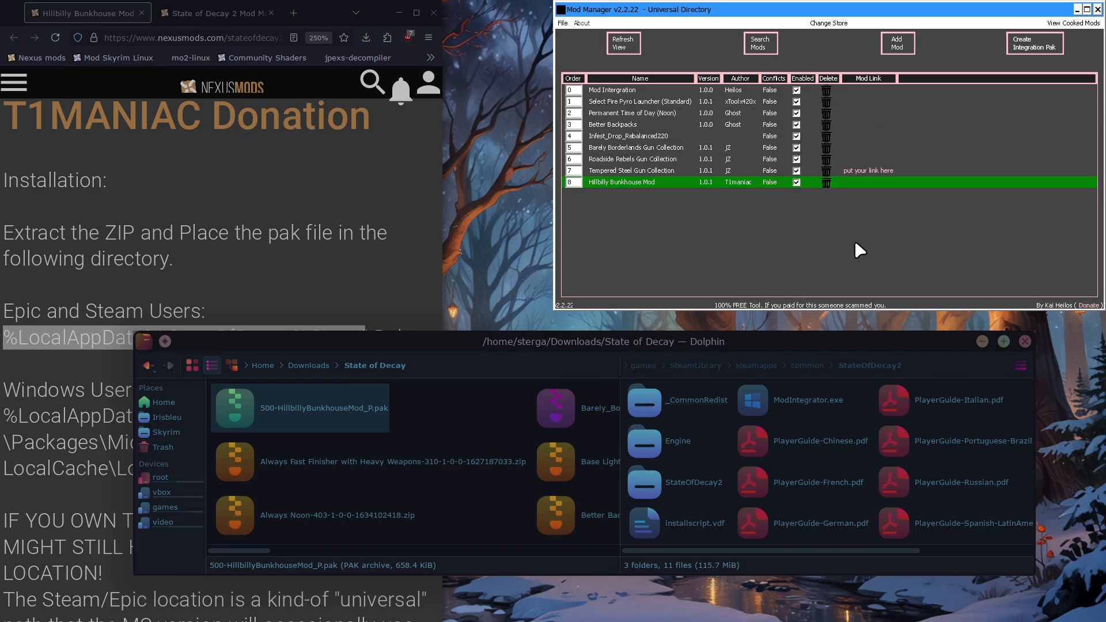
pyautogui.click(1034, 46)
pyautogui.click(553, 324)
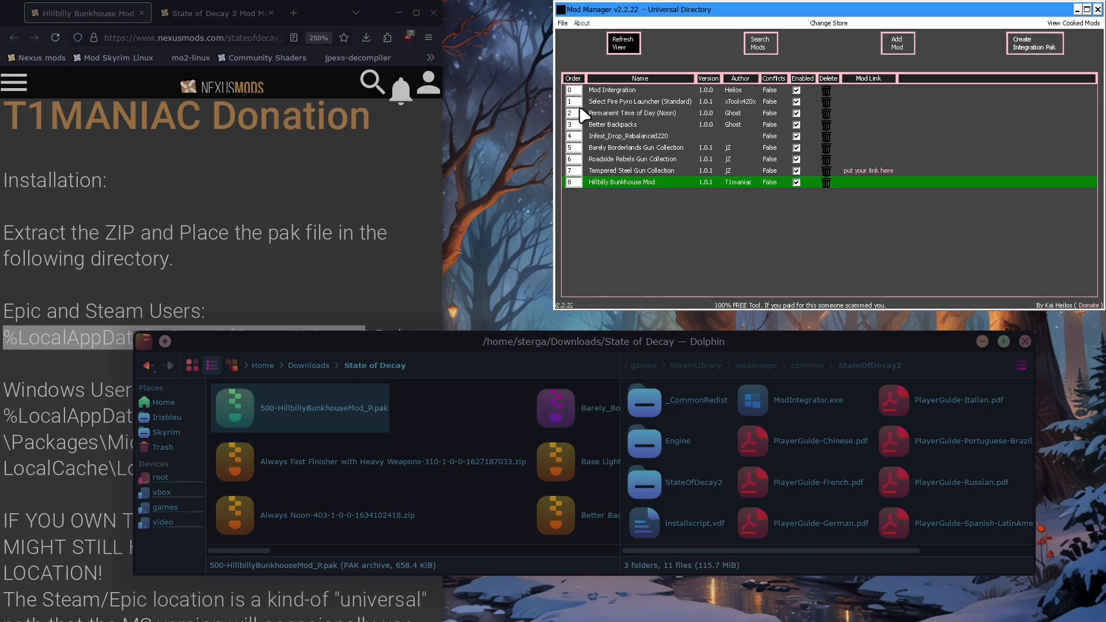
# View the cooked mods list in the Mod Manager and return to the pak mods list
pyautogui.click(1073, 23)
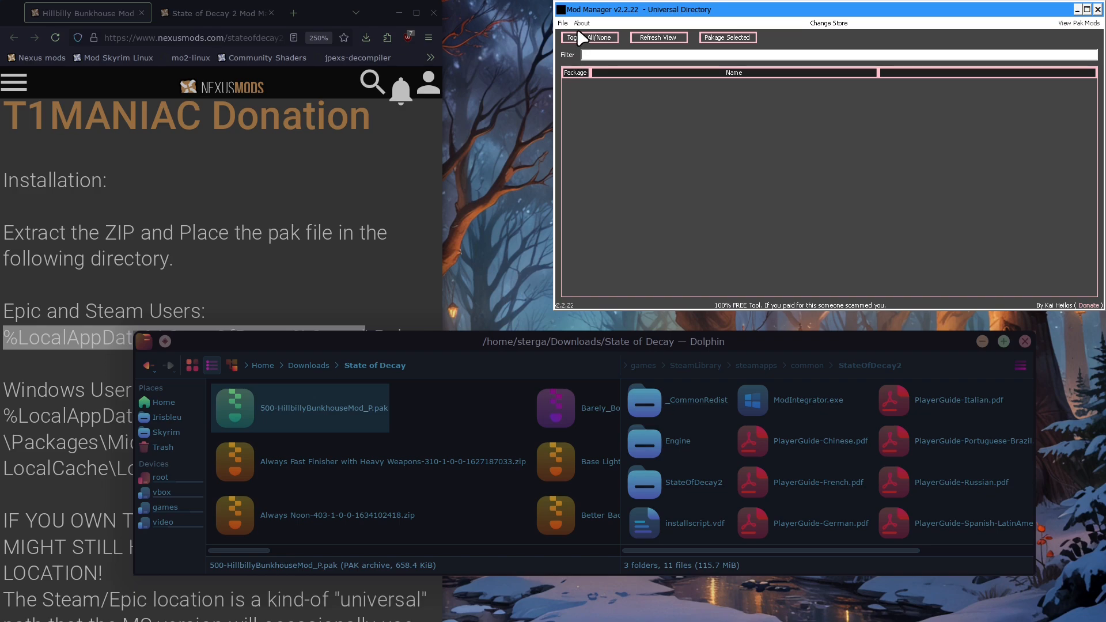
pyautogui.click(1086, 23)
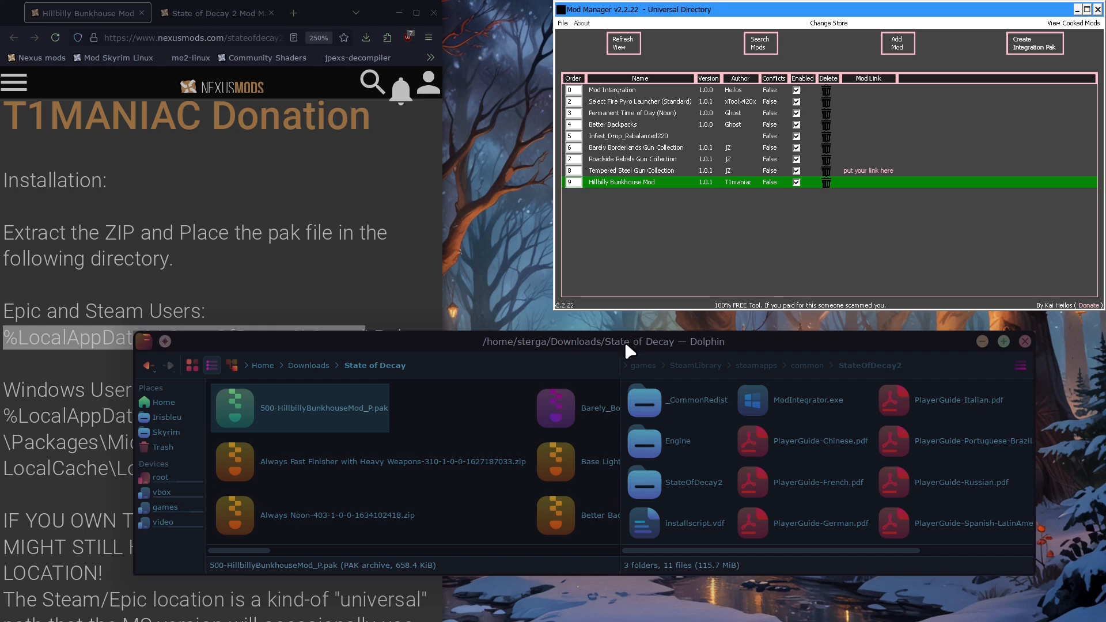
pyautogui.click(657, 171)
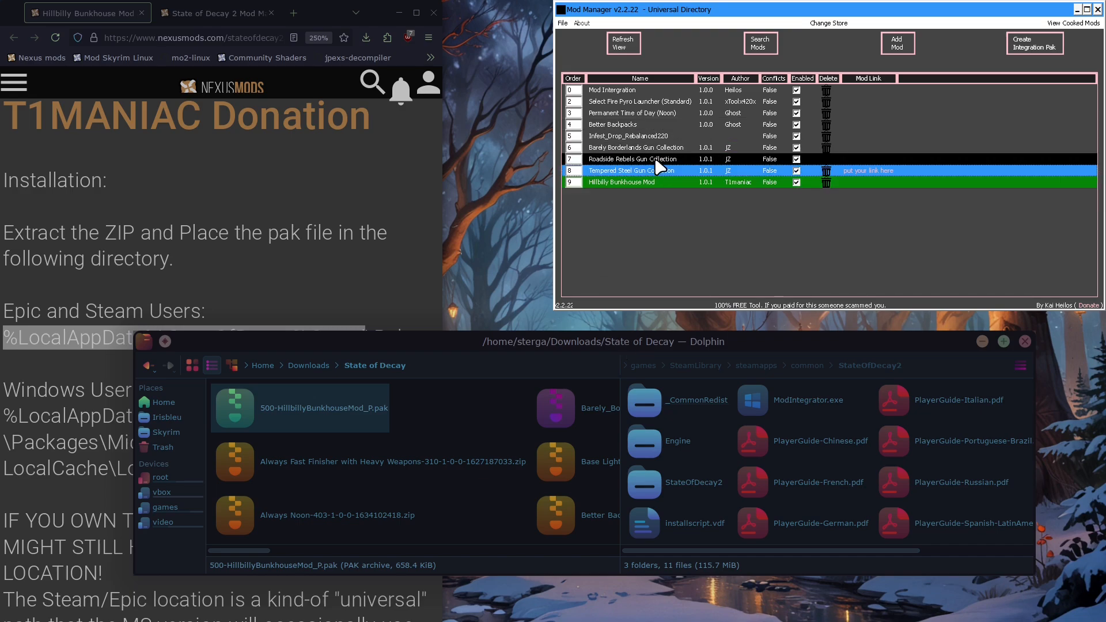
pyautogui.click(656, 160)
pyautogui.click(654, 149)
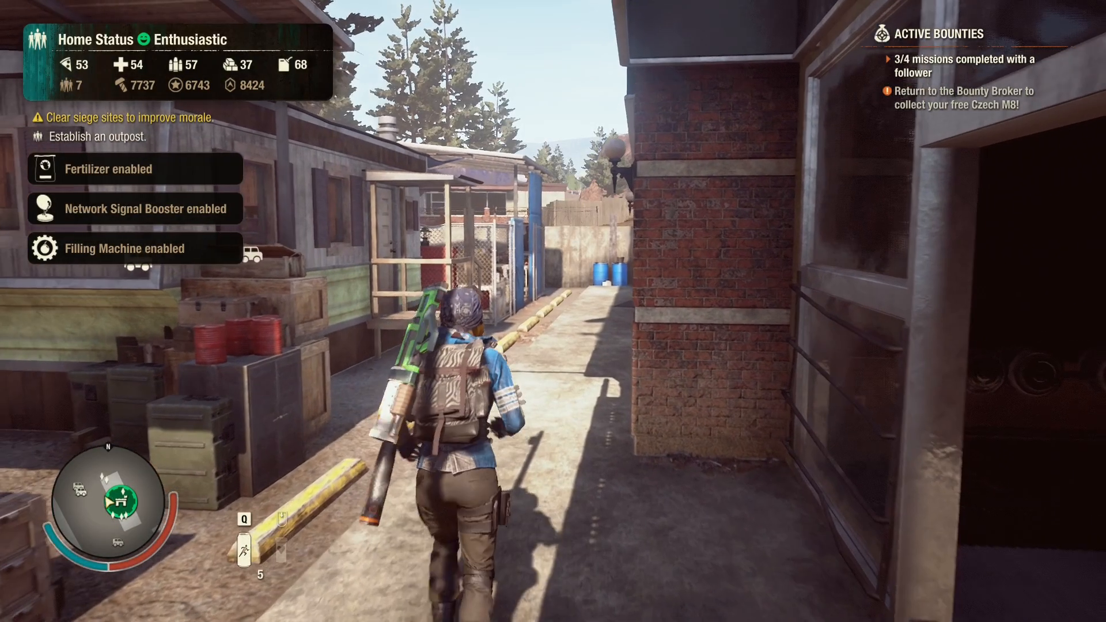
# In State of Decay 2, walk to the bunkhouse trailer at the base, open its door and go inside
pyautogui.press('w')
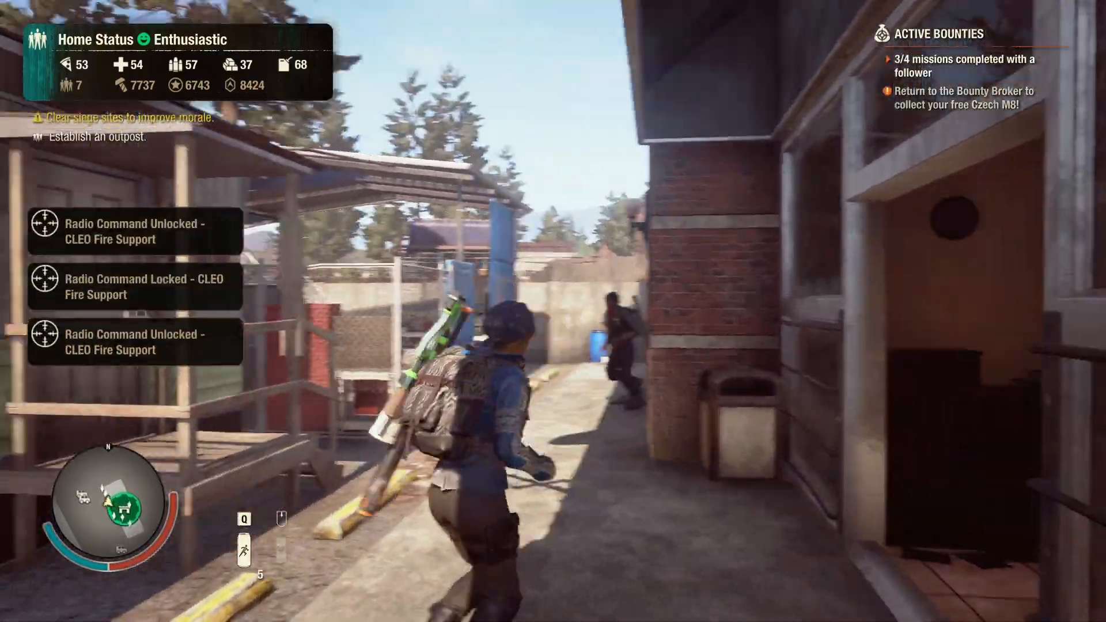
pyautogui.press('w')
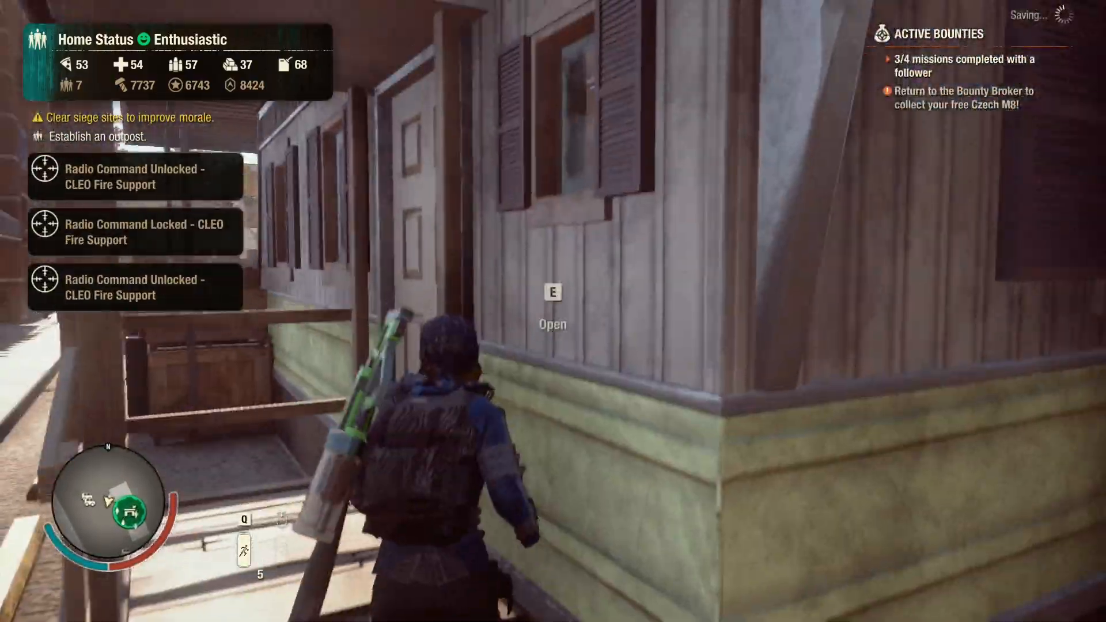
pyautogui.press('e')
pyautogui.press('w')
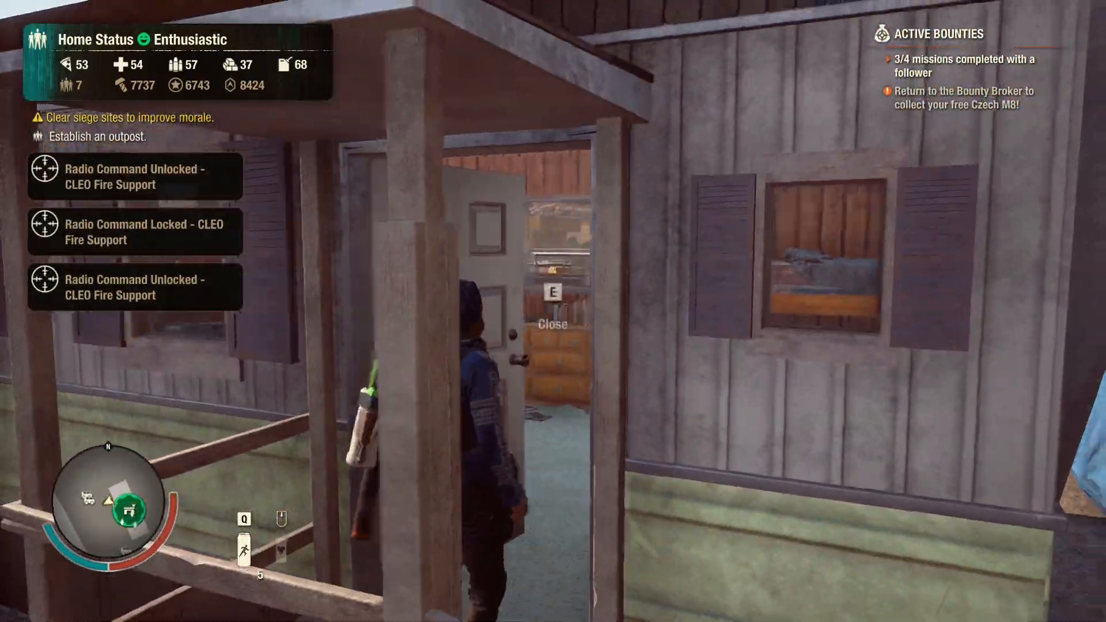
pyautogui.press('w')
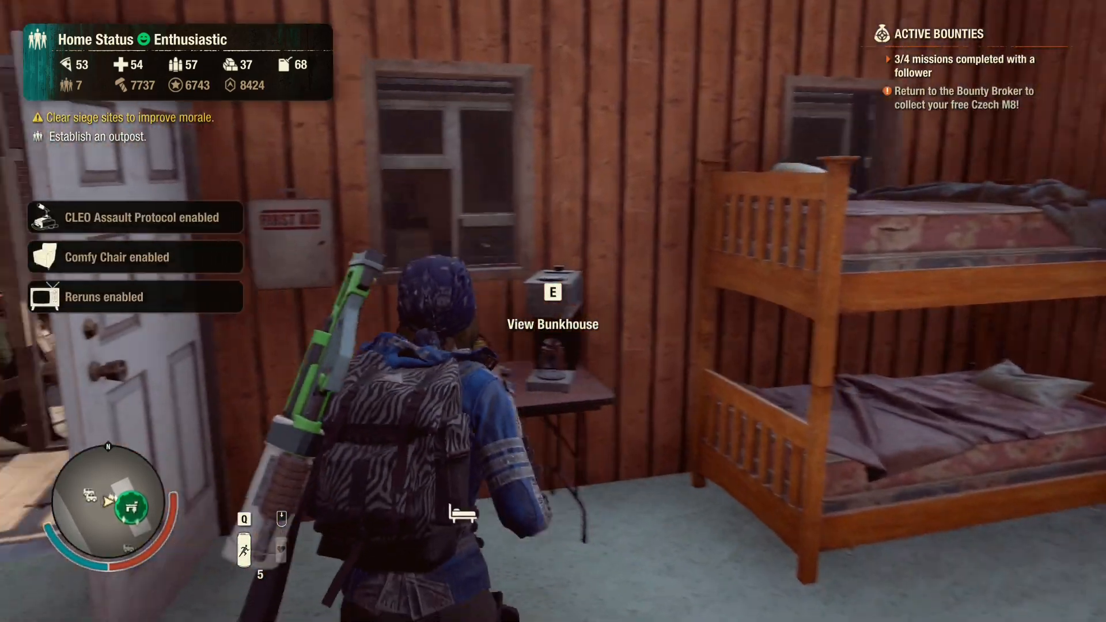
# View the Hillbilly Bunkhouse facility details and the consumables offered by its Coffee Machine
pyautogui.press('e')
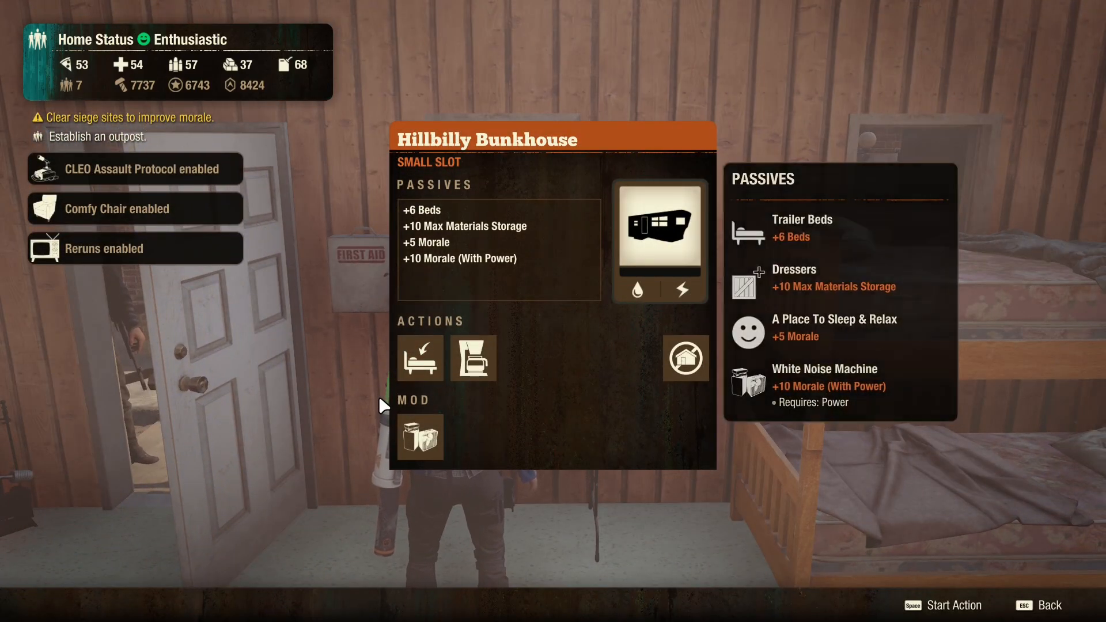
pyautogui.click(474, 359)
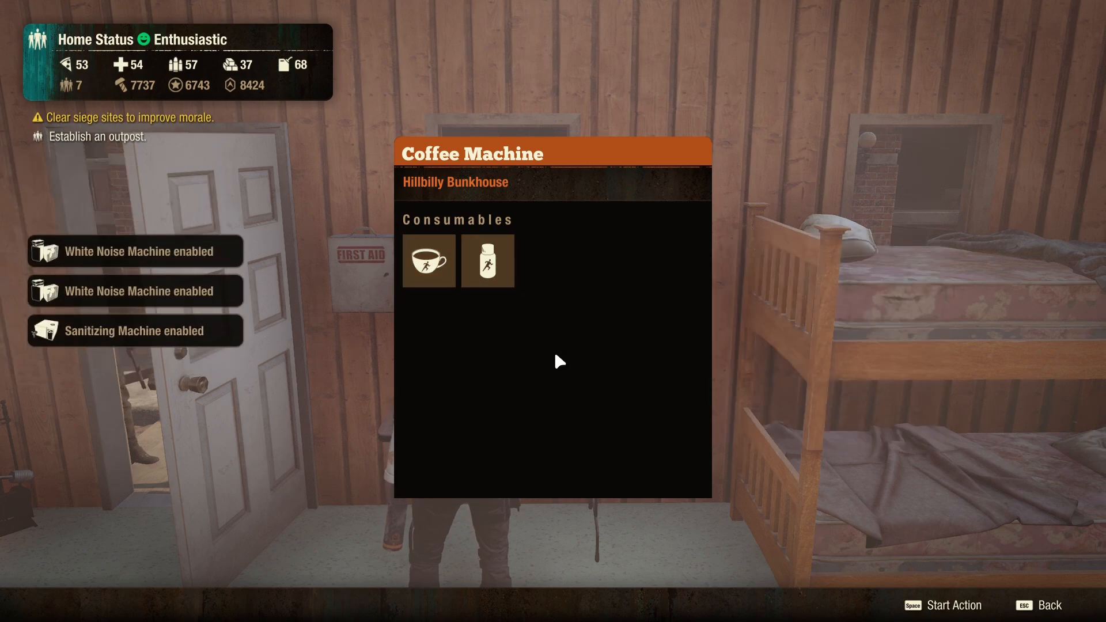
pyautogui.press('Escape')
# Start the bunkhouse's Let Someone Take Over action and view the base layout before returning to the game
pyautogui.click(424, 365)
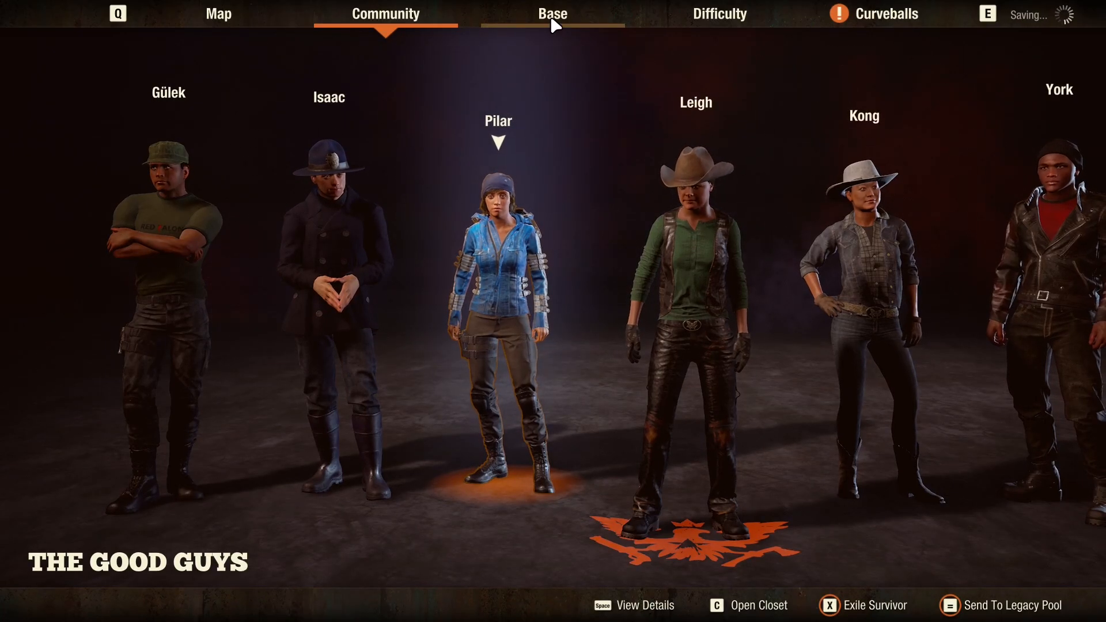
pyautogui.click(554, 14)
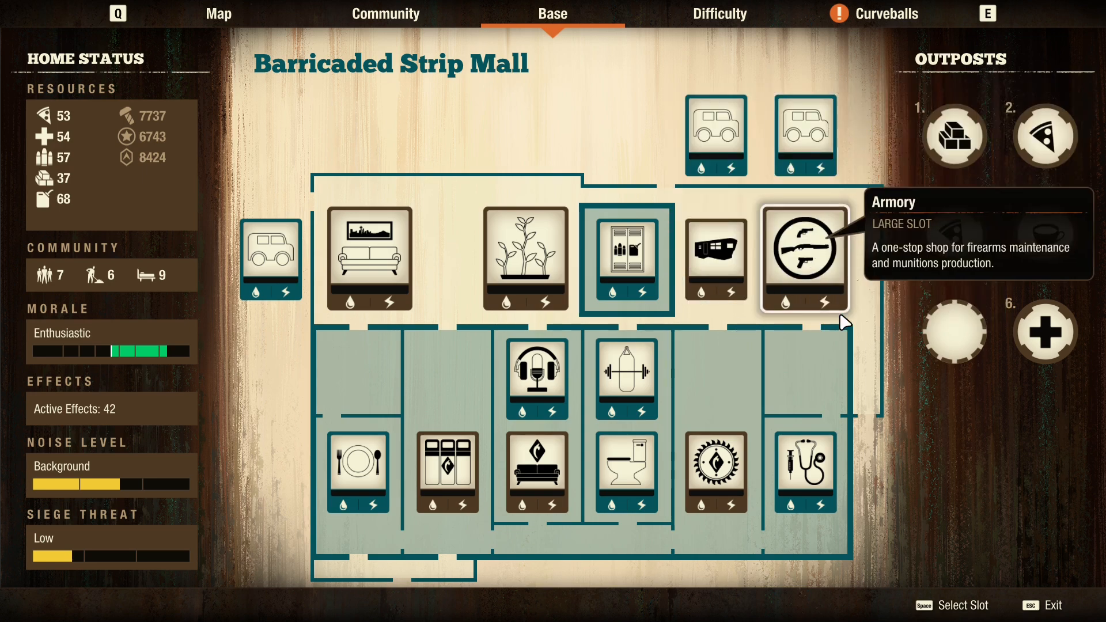
pyautogui.press('Escape')
# Leave the bunkhouse, close its door and walk outside to view the trailer's exterior
pyautogui.press('a')
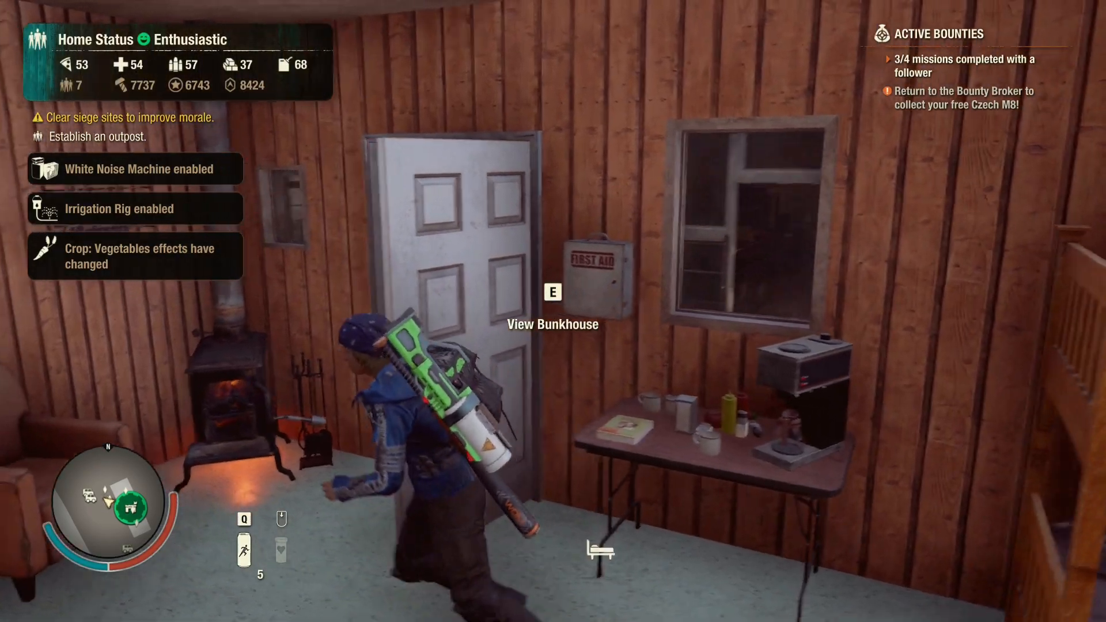
pyautogui.press('w')
pyautogui.press('w')
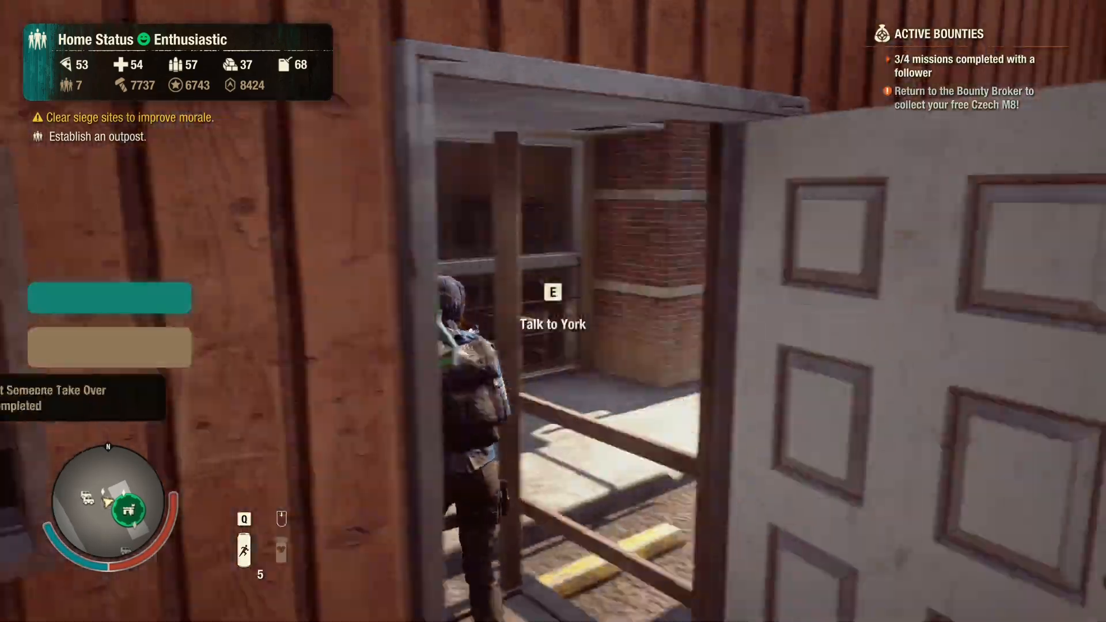
pyautogui.press('e')
pyautogui.press('s')
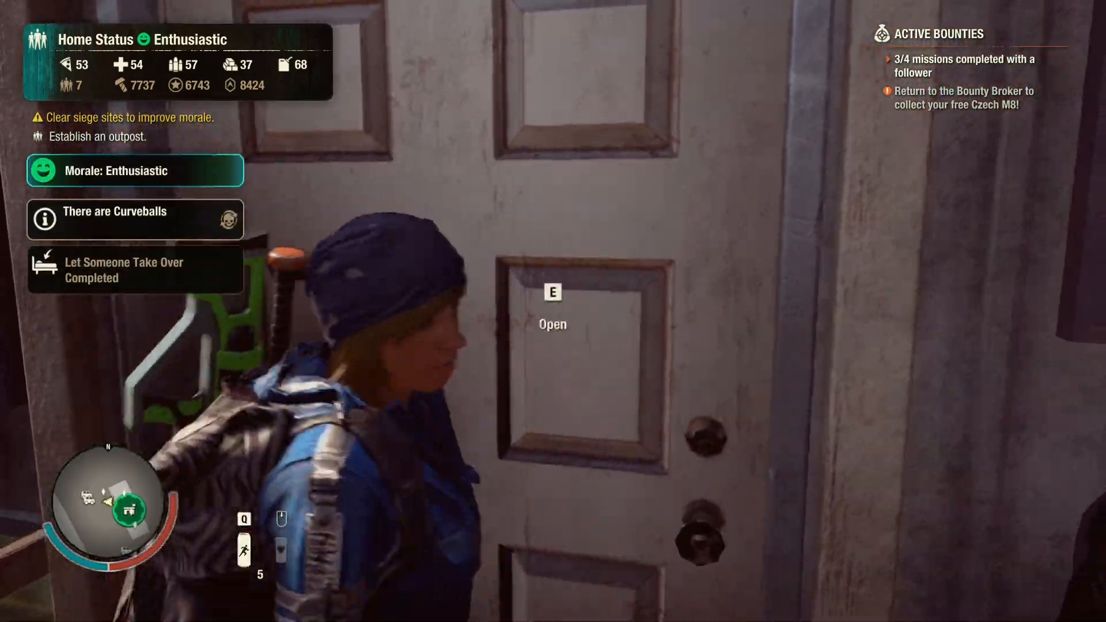
pyautogui.press('w')
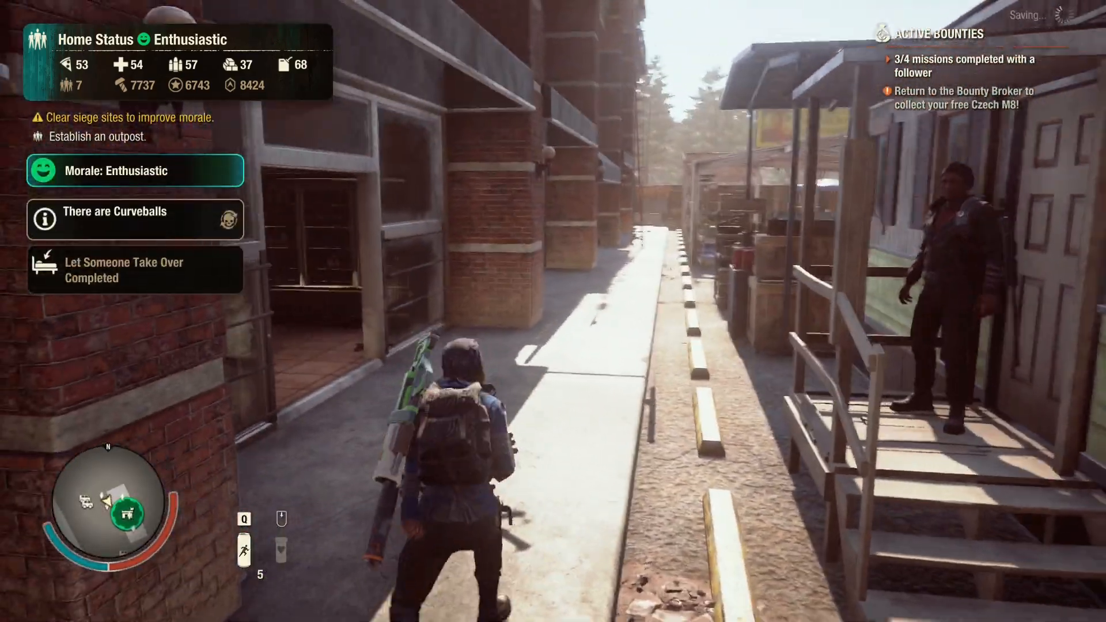
pyautogui.press('w')
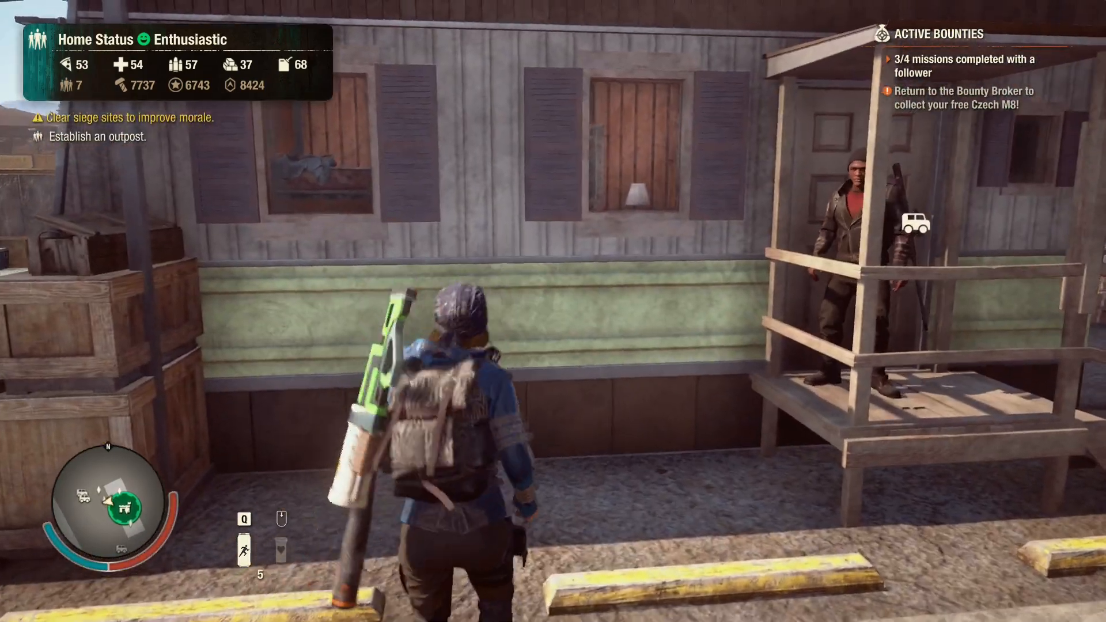